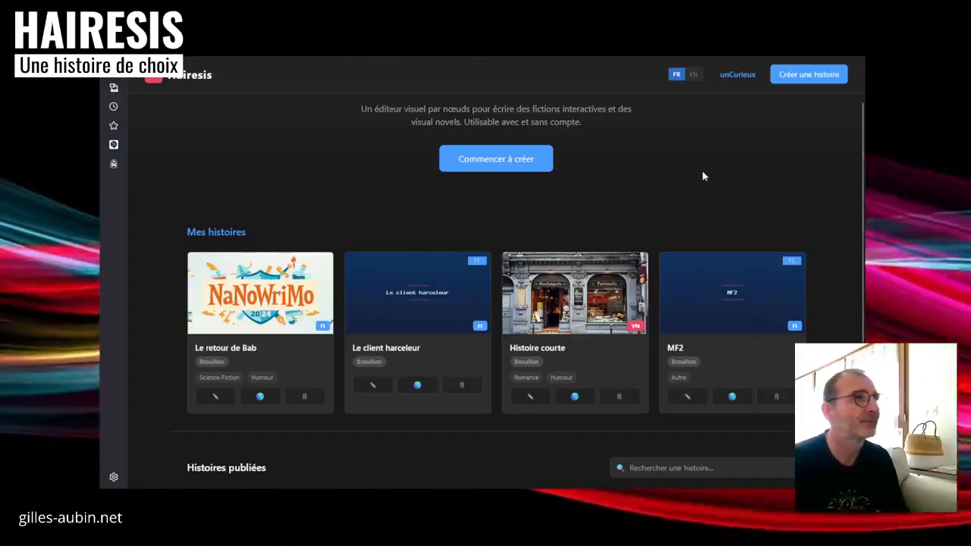
# Open the story "Le retour de Bab" and look over its dialogue, choice and ending nodes.
pyautogui.click(292, 306)
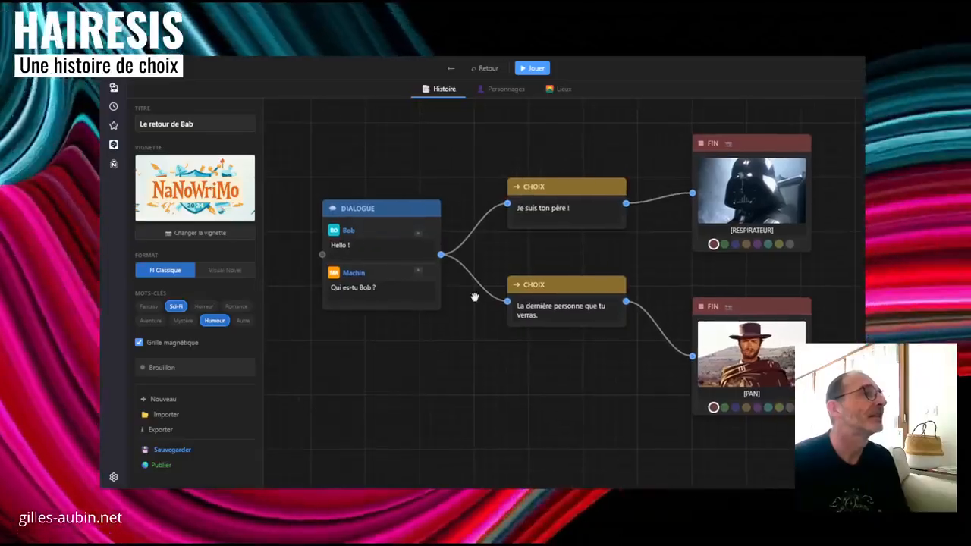
pyautogui.moveTo(394, 220)
pyautogui.mouseDown()
pyautogui.moveTo(418, 213)
pyautogui.moveTo(404, 219)
pyautogui.mouseUp()
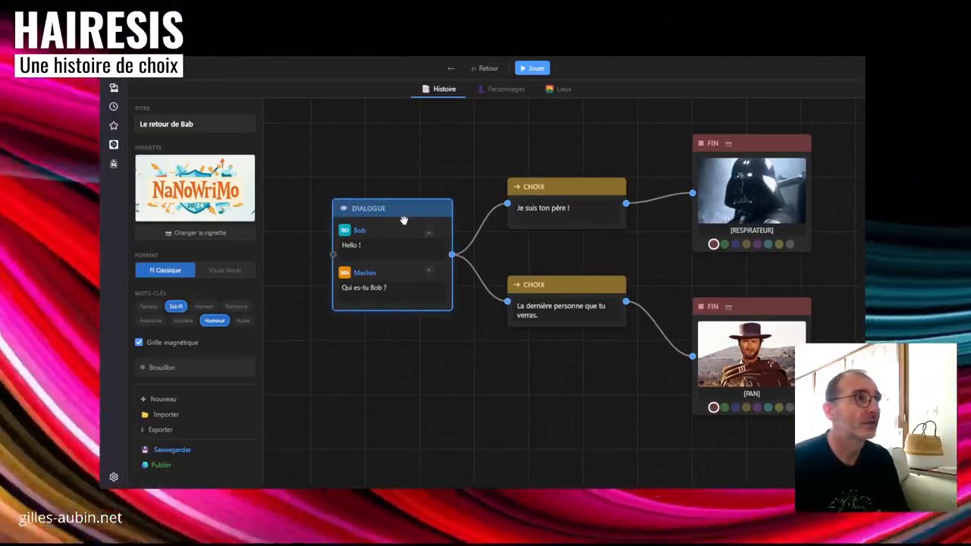
pyautogui.moveTo(564, 189); pyautogui.dragTo(563, 193)
pyautogui.click(561, 291)
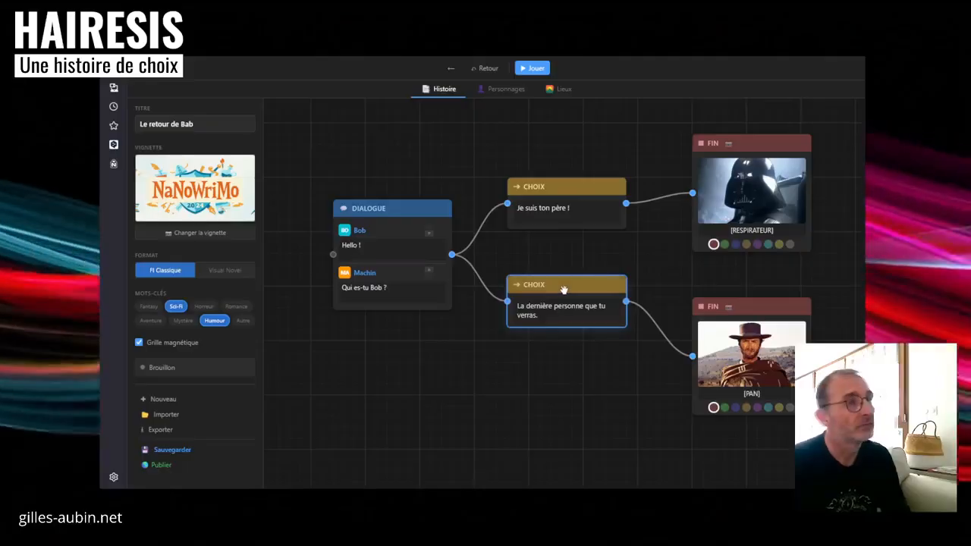
pyautogui.moveTo(752, 140); pyautogui.dragTo(728, 136)
pyautogui.moveTo(594, 267); pyautogui.dragTo(592, 273)
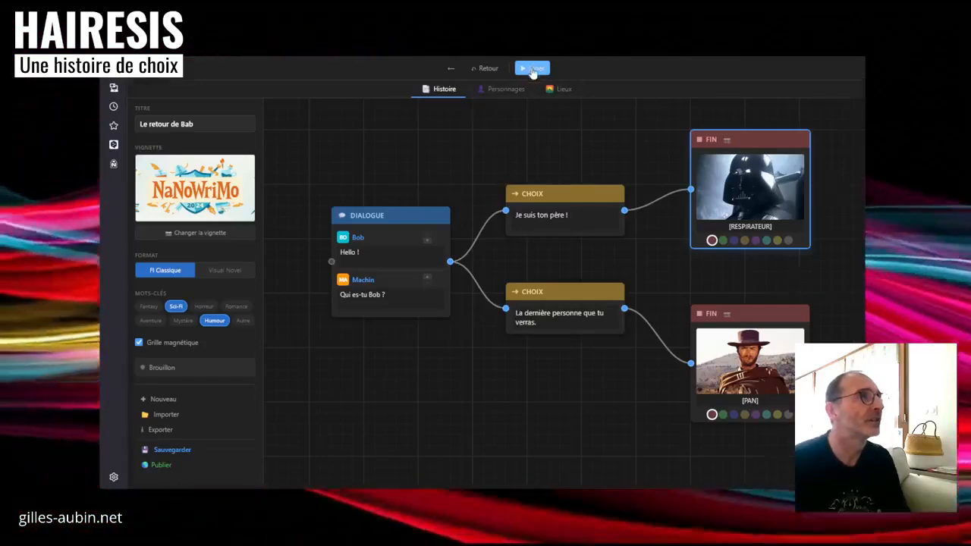
# Play the story and follow the choice "Je suis ton père !" to its ending.
pyautogui.click(533, 69)
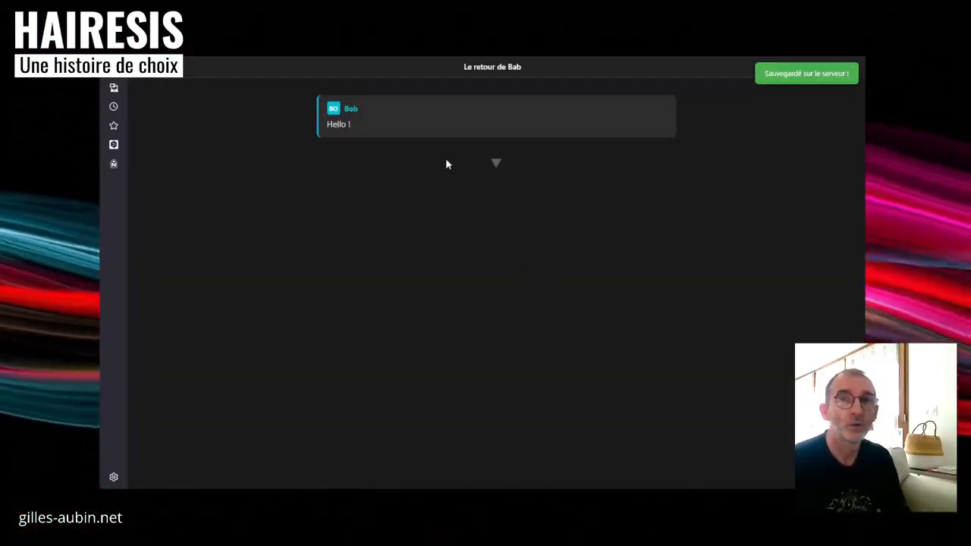
pyautogui.click(494, 165)
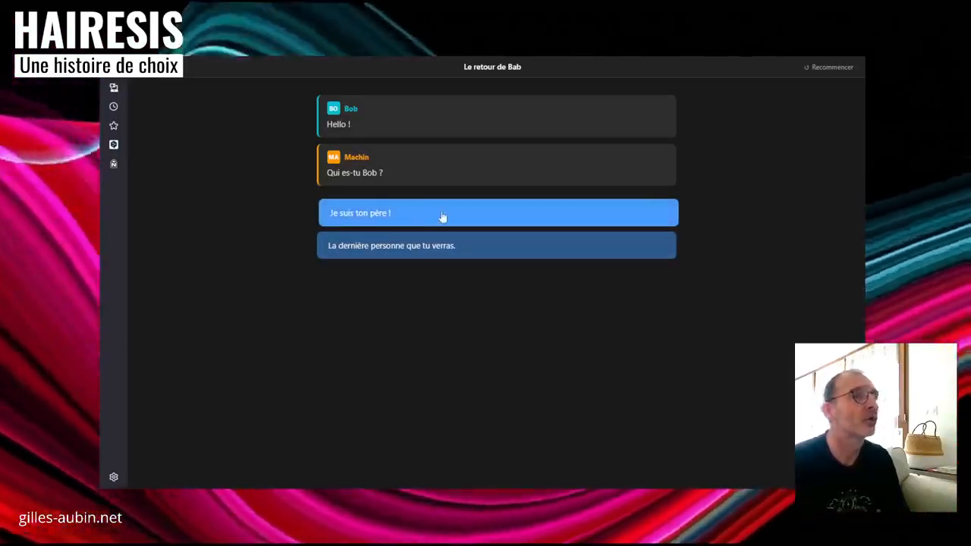
pyautogui.click(397, 218)
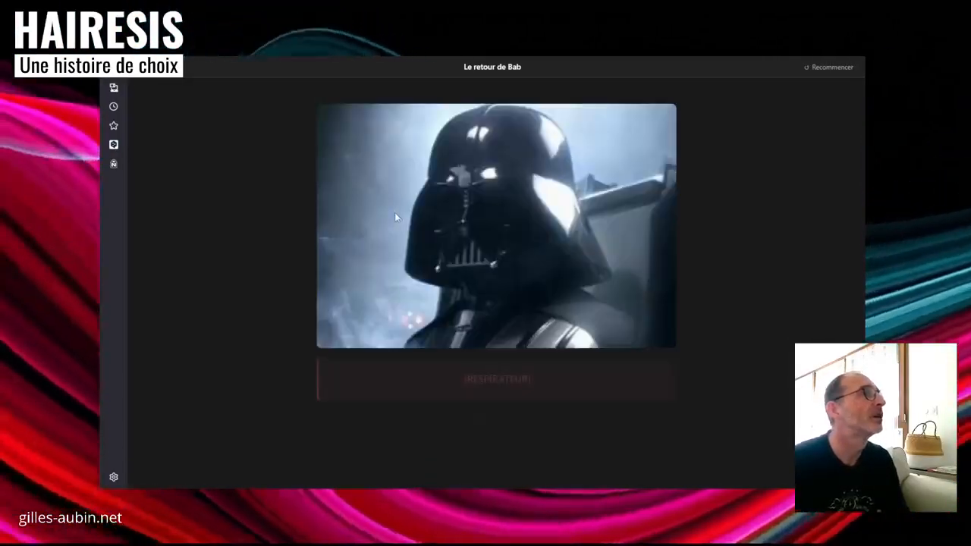
# Restart the story, follow the choice "La dernière personne que tu verras.", and return to the node editor.
pyautogui.click(482, 419)
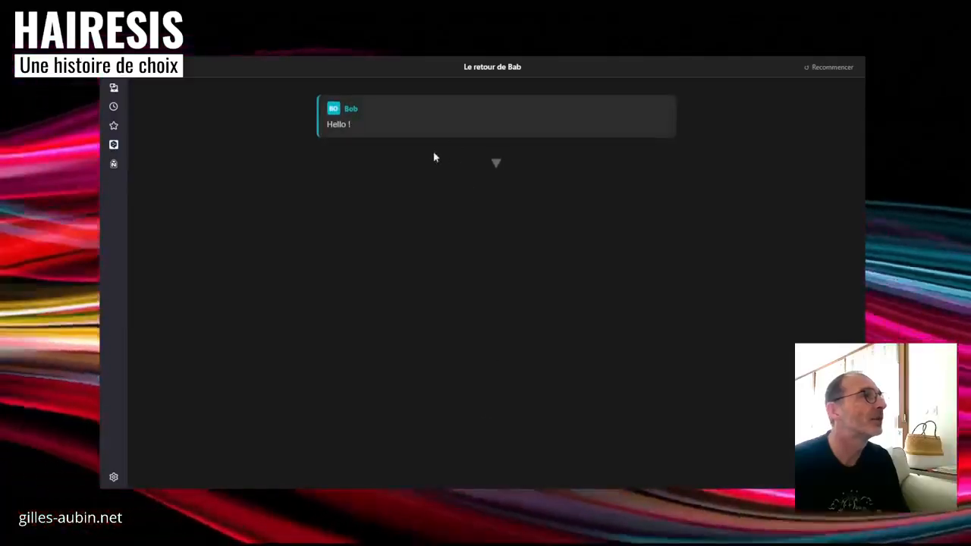
pyautogui.click(498, 164)
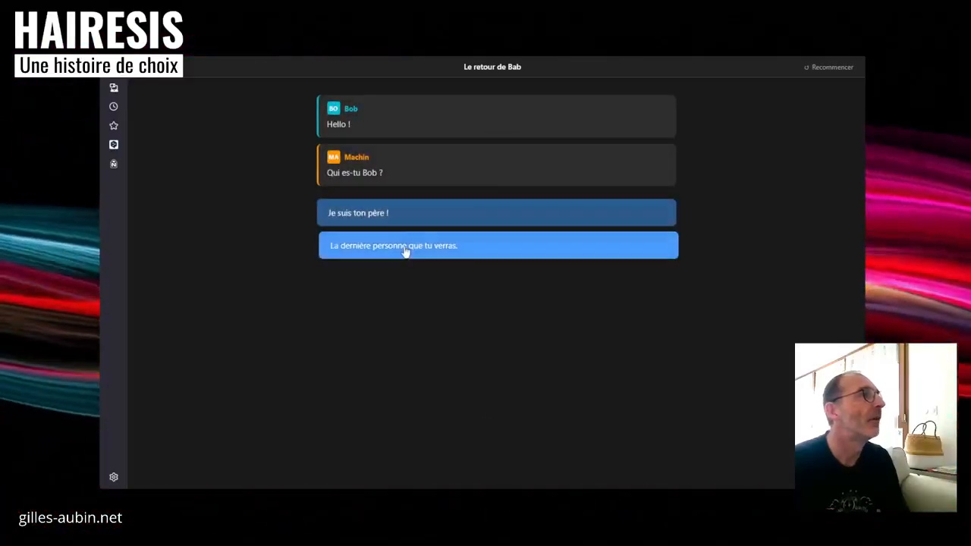
pyautogui.click(402, 256)
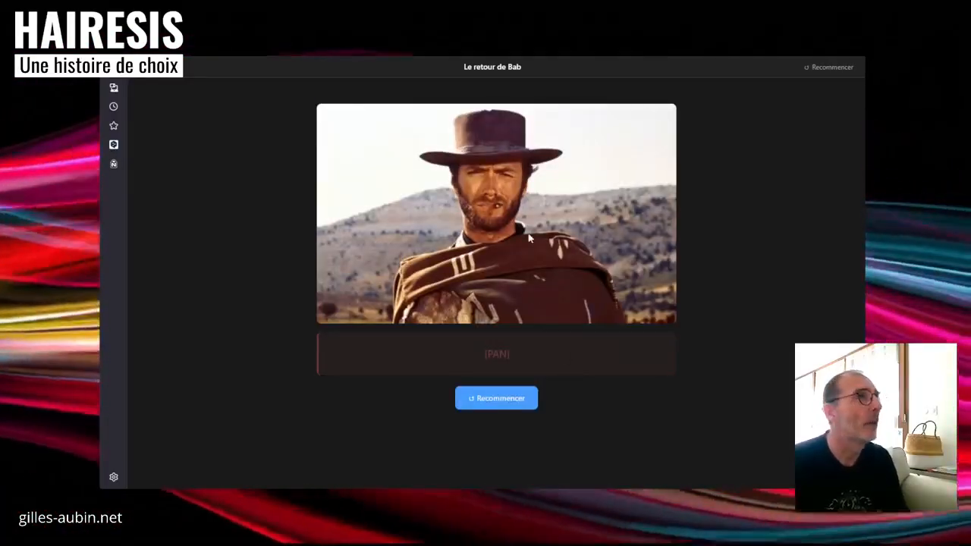
pyautogui.click(155, 68)
pyautogui.moveTo(576, 256); pyautogui.dragTo(565, 273)
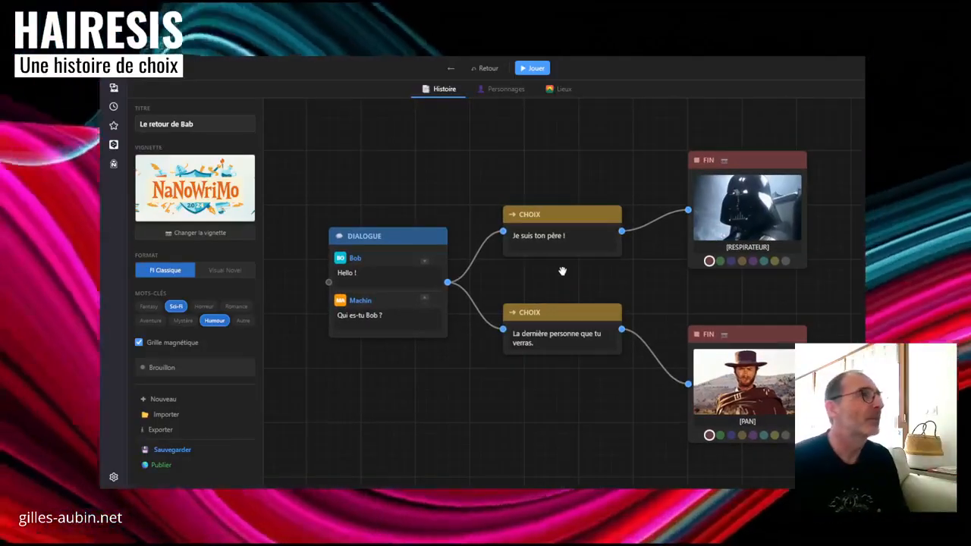
pyautogui.scroll(-3, 548, 175)
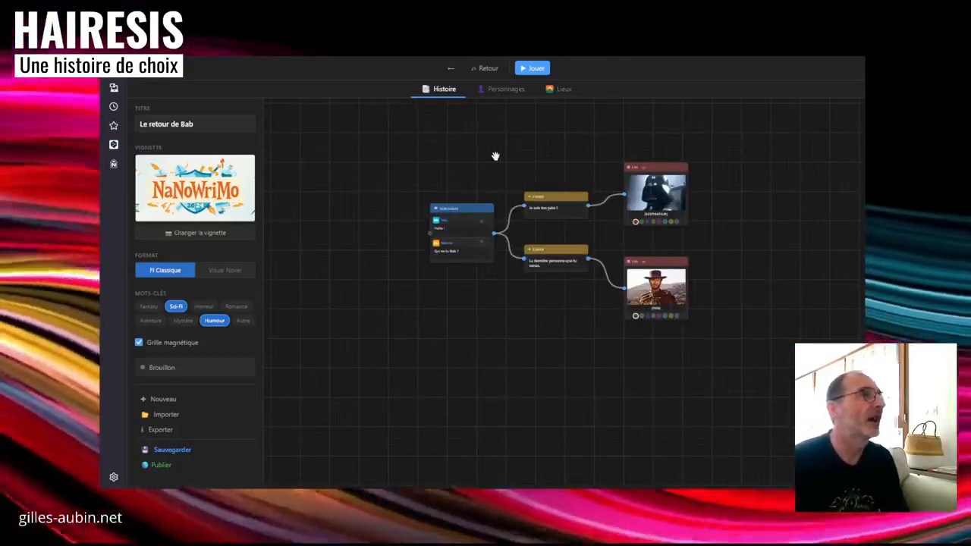
# Open the story "Le client harceleur" from the home page and examine its branches from the opening dialogue to the endings.
pyautogui.click(450, 71)
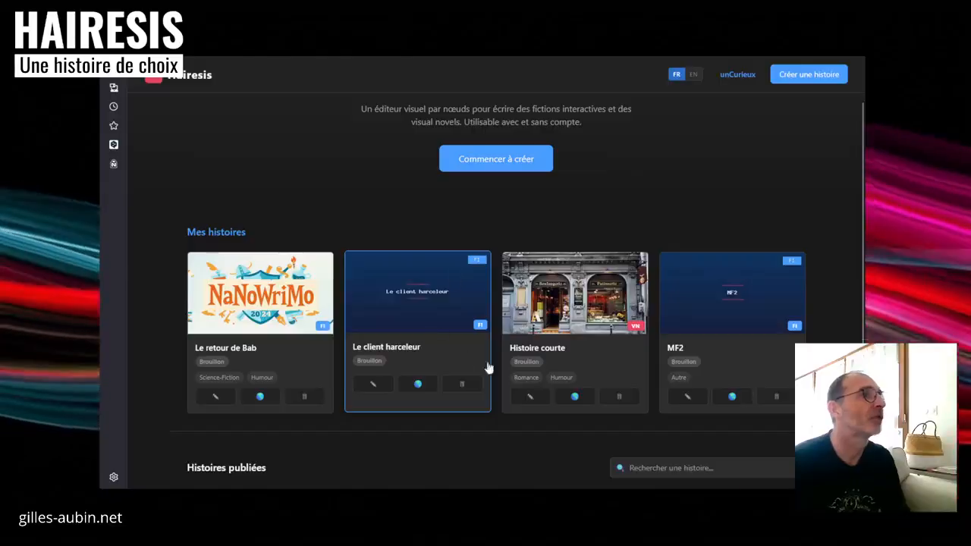
pyautogui.click(415, 367)
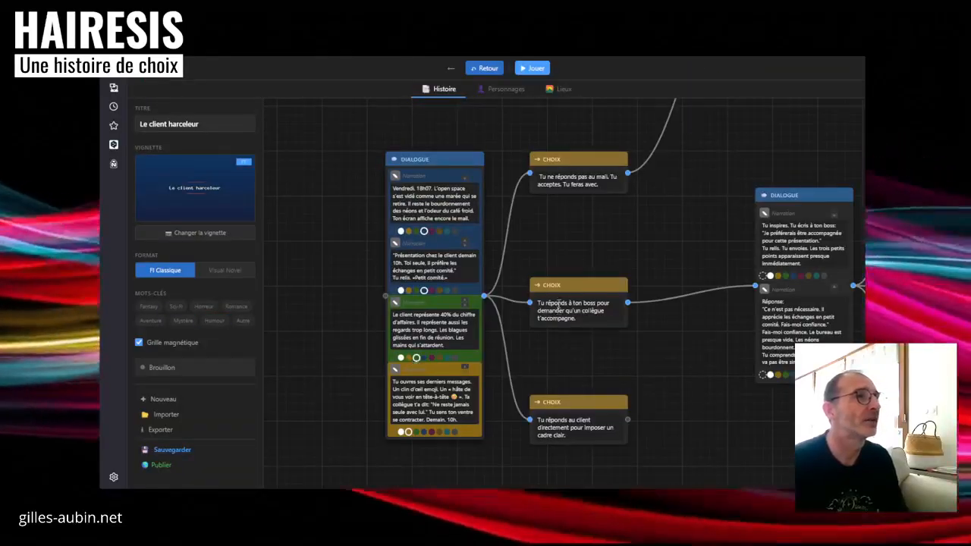
pyautogui.scroll(-5, 559, 303)
pyautogui.moveTo(721, 264); pyautogui.dragTo(569, 308)
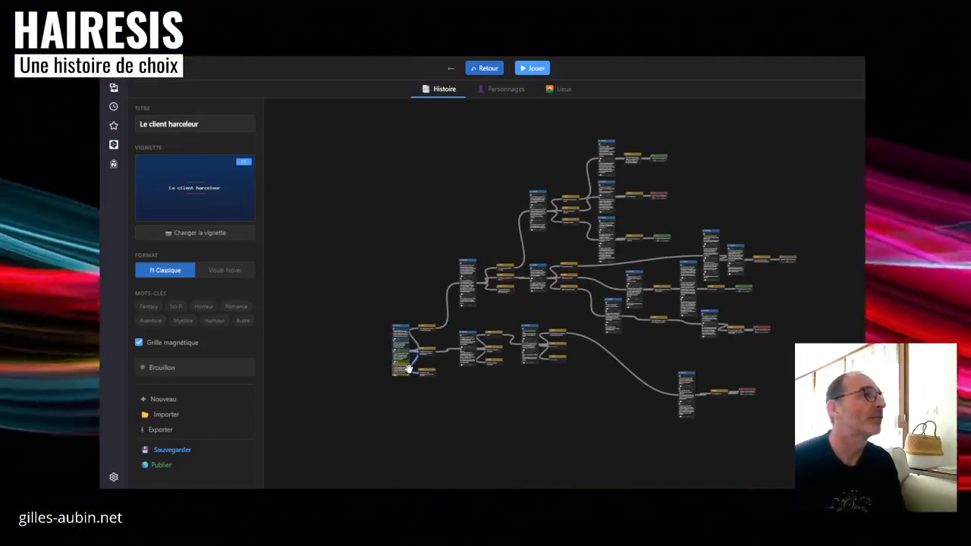
pyautogui.scroll(5, 396, 356)
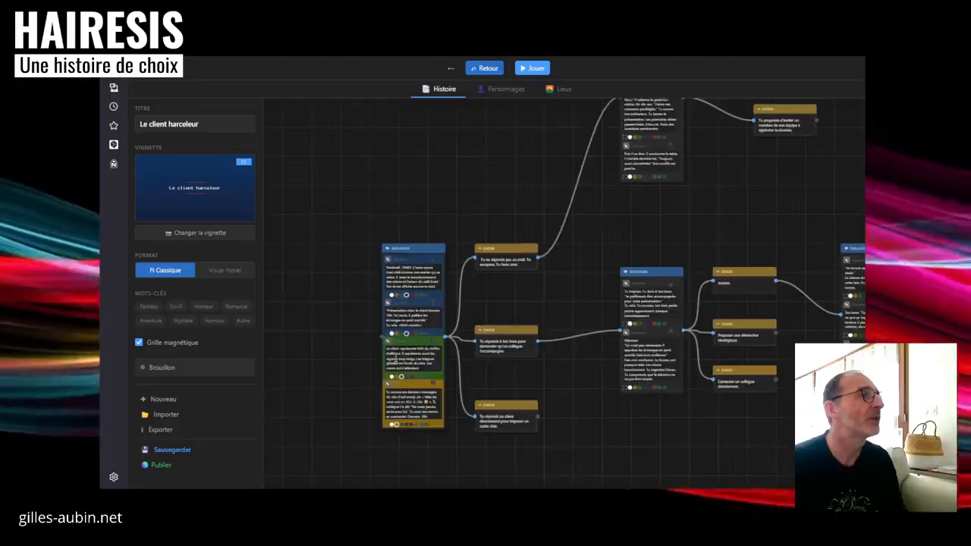
pyautogui.scroll(-5, 442, 283)
pyautogui.moveTo(526, 249); pyautogui.dragTo(498, 372)
pyautogui.moveTo(550, 339); pyautogui.dragTo(520, 365)
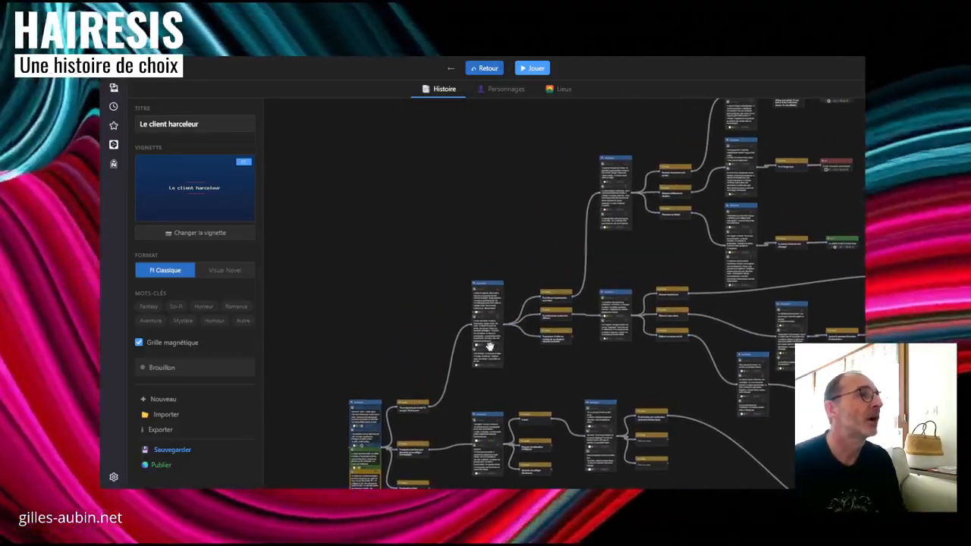
pyautogui.moveTo(580, 314); pyautogui.dragTo(490, 375)
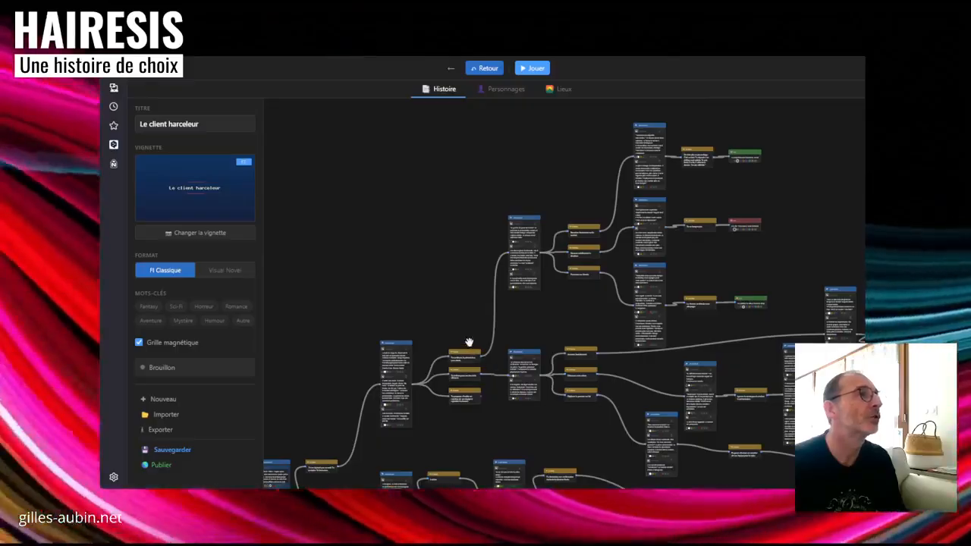
pyautogui.moveTo(545, 314); pyautogui.dragTo(518, 350)
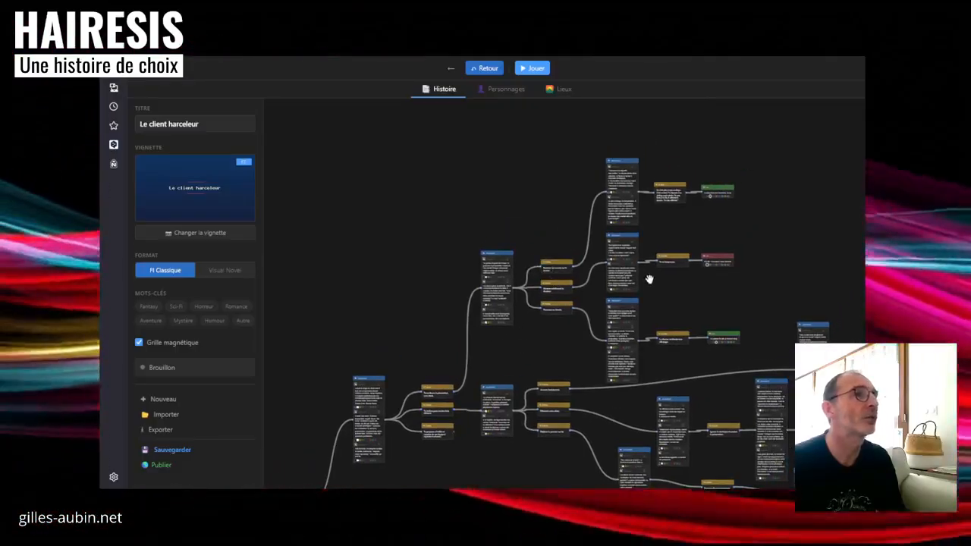
pyautogui.moveTo(650, 279); pyautogui.dragTo(572, 277)
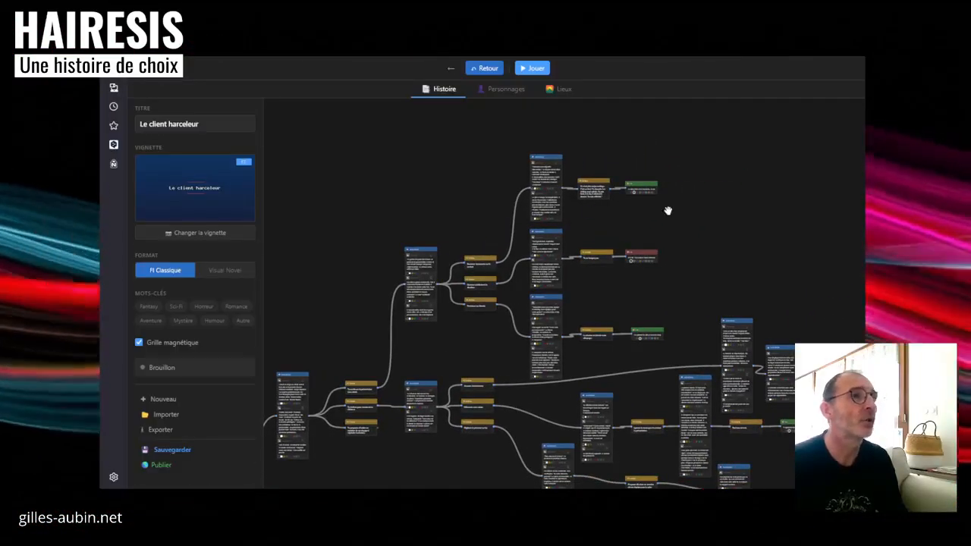
pyautogui.scroll(-5, 577, 306)
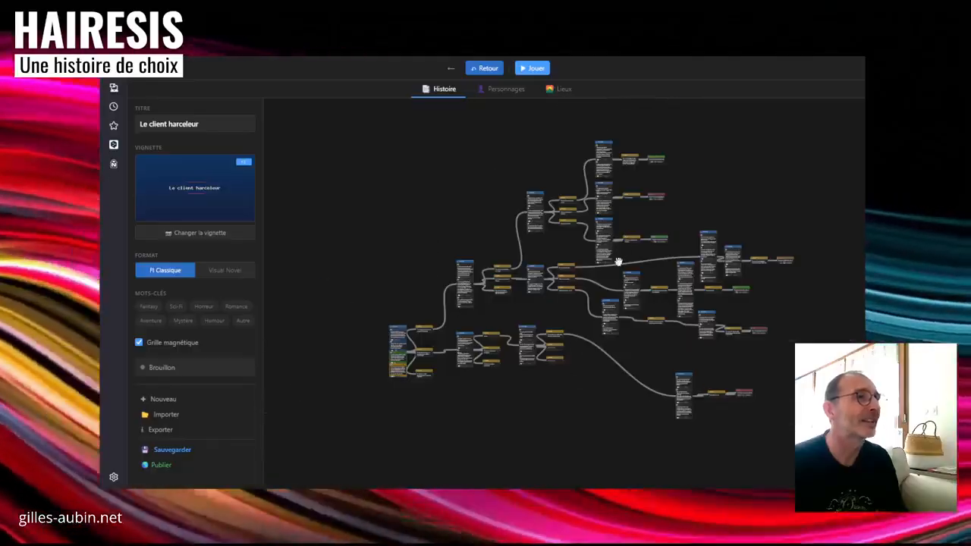
pyautogui.moveTo(642, 349); pyautogui.dragTo(660, 432)
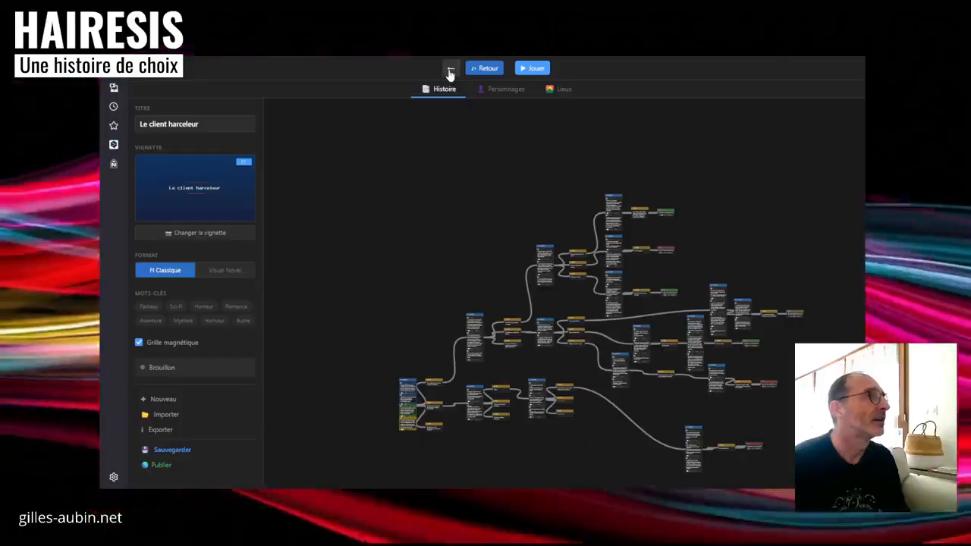
# Create a new story from the home page and delete all of its default nodes.
pyautogui.click(450, 70)
pyautogui.click(546, 164)
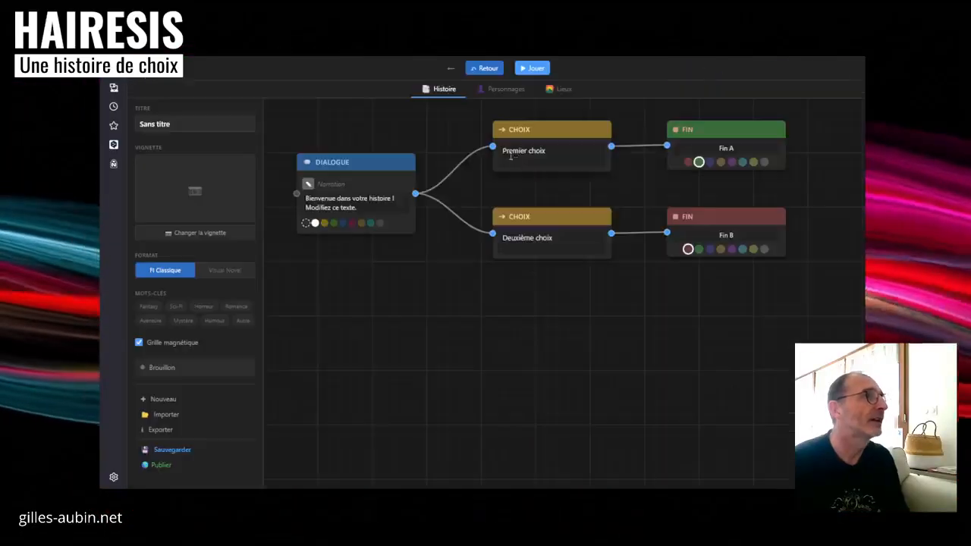
pyautogui.moveTo(441, 279); pyautogui.dragTo(481, 364)
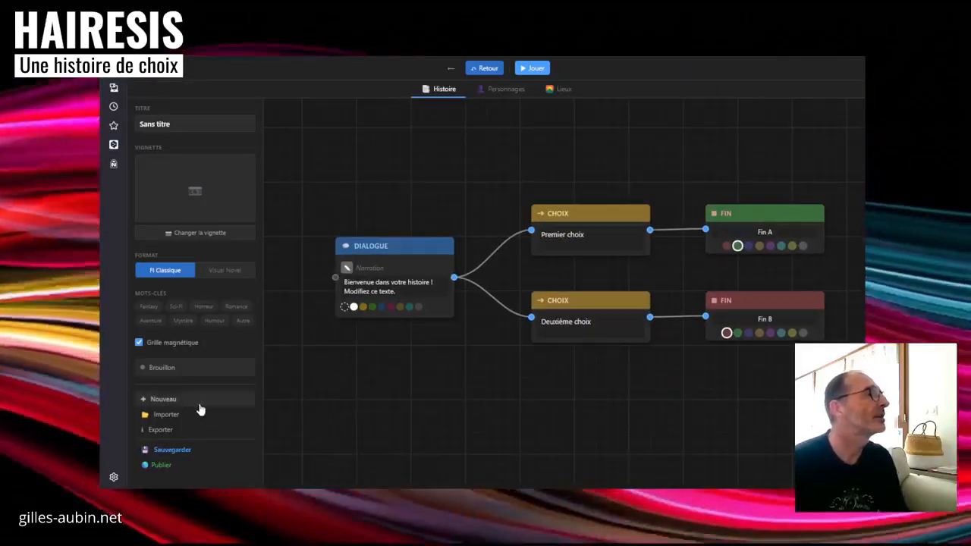
pyautogui.click(163, 399)
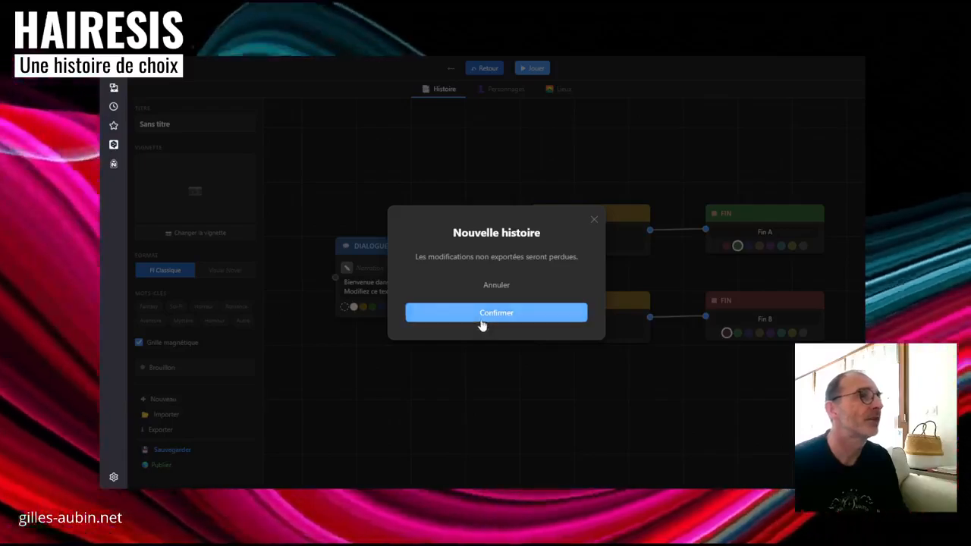
pyautogui.click(481, 317)
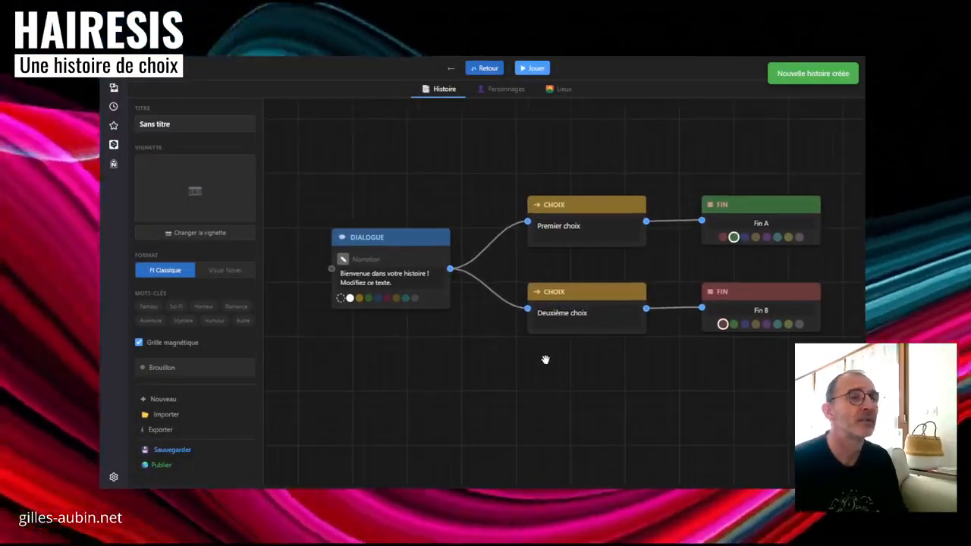
pyautogui.moveTo(828, 168); pyautogui.dragTo(316, 403)
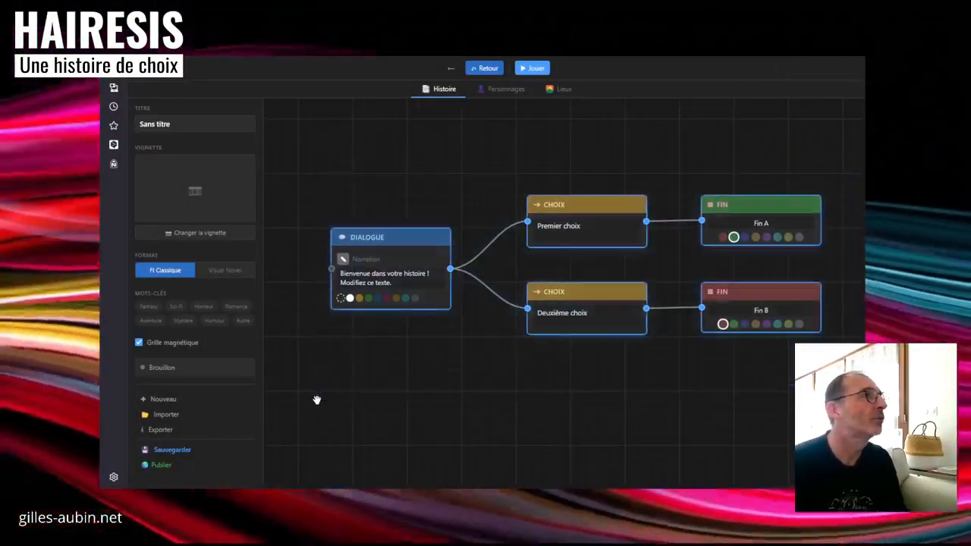
pyautogui.press('Delete')
# Add a Dialogue node to the empty canvas, shift it up and left, and enter "narration" as its text.
pyautogui.rightClick(462, 218)
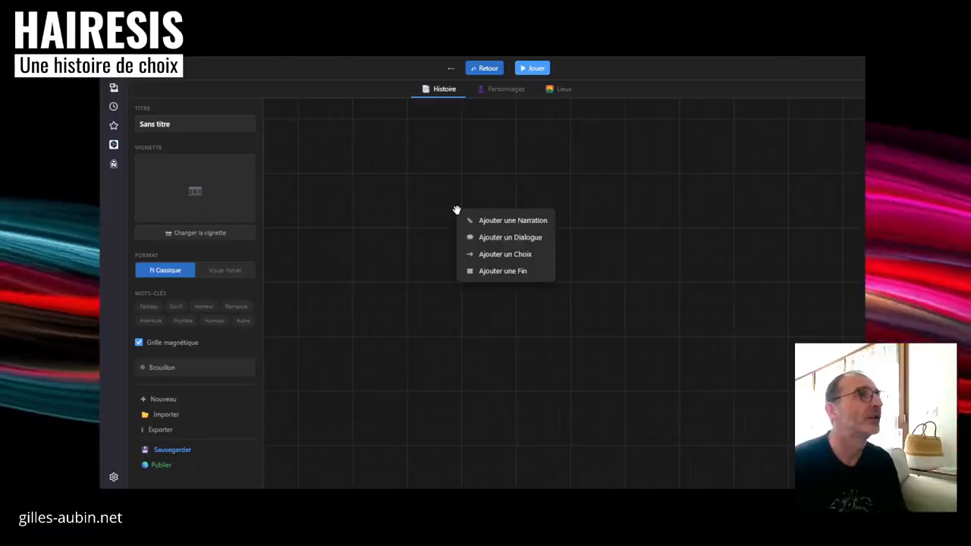
pyautogui.click(501, 236)
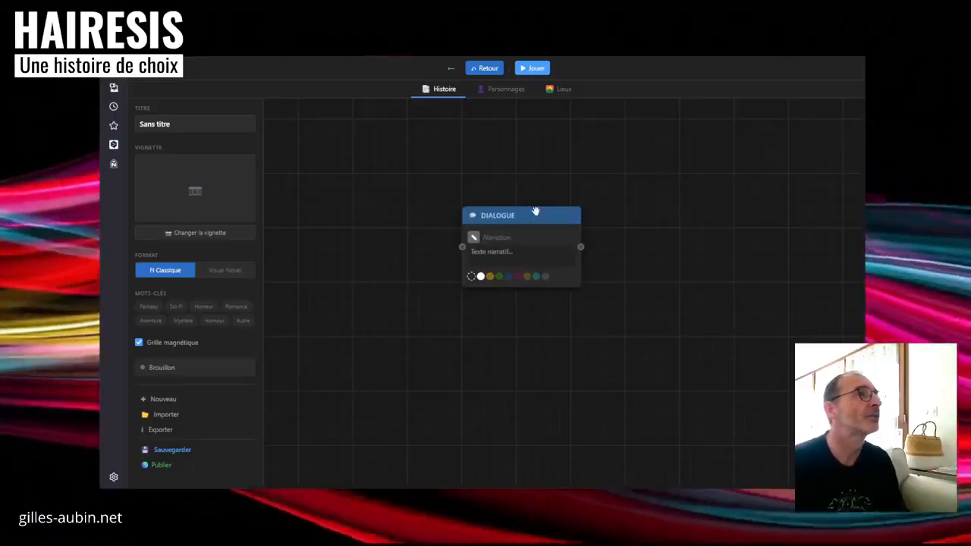
pyautogui.moveTo(535, 211); pyautogui.dragTo(480, 189)
pyautogui.click(460, 232)
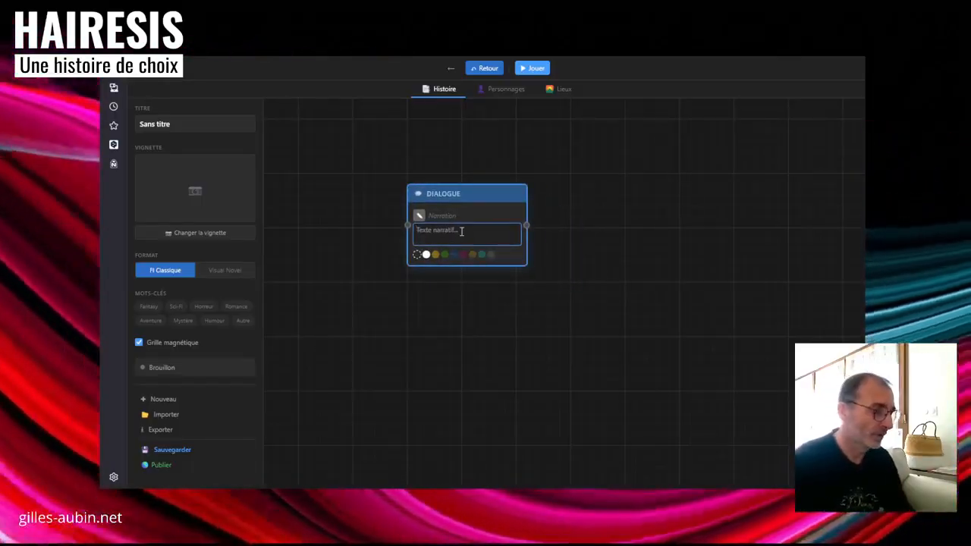
pyautogui.write('narration')
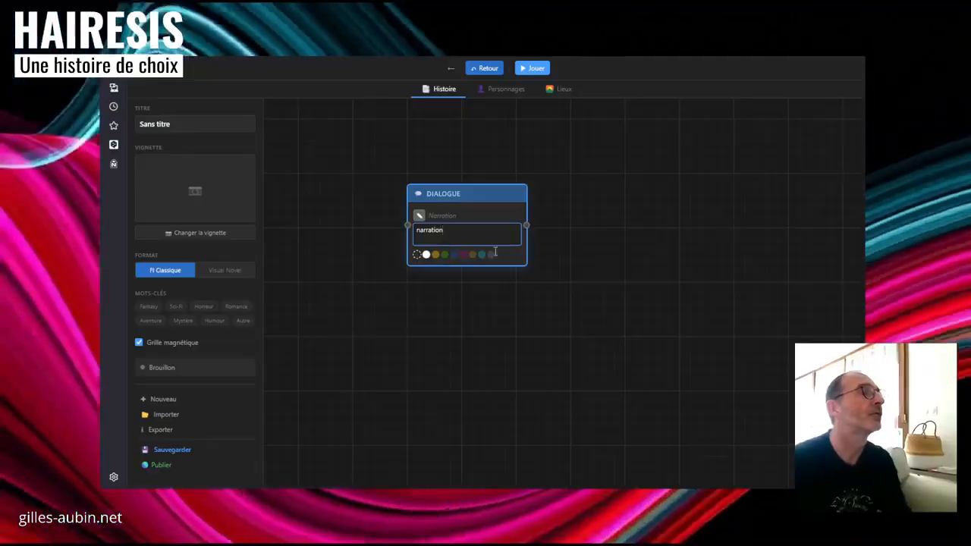
# Add a second narration line to the Dialogue node with the text "Deuxième narration".
pyautogui.click(494, 215)
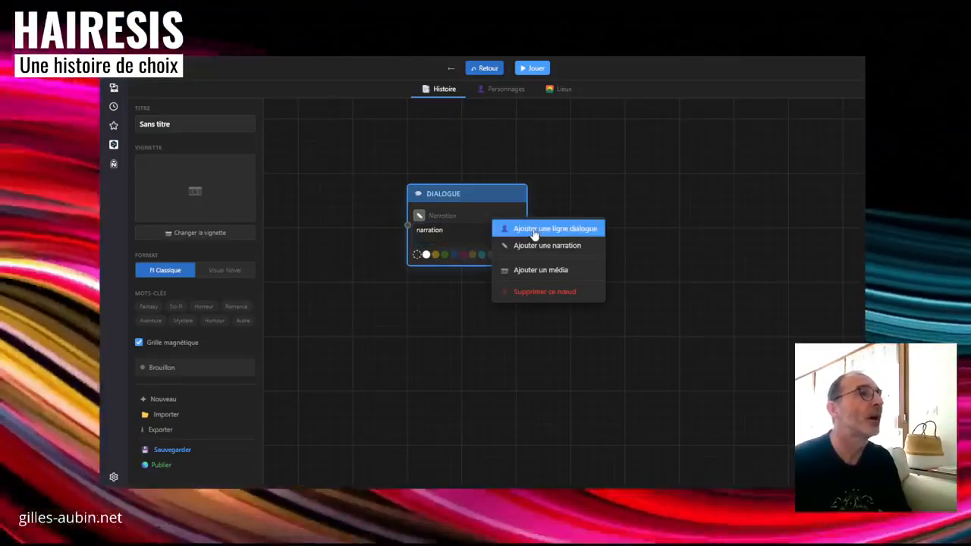
pyautogui.click(532, 246)
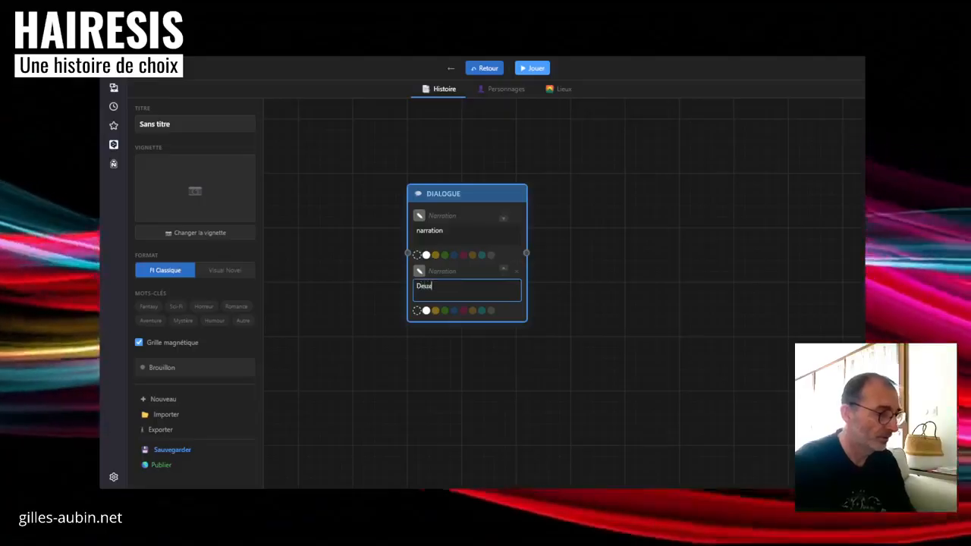
pyautogui.write('Deuxième narration')
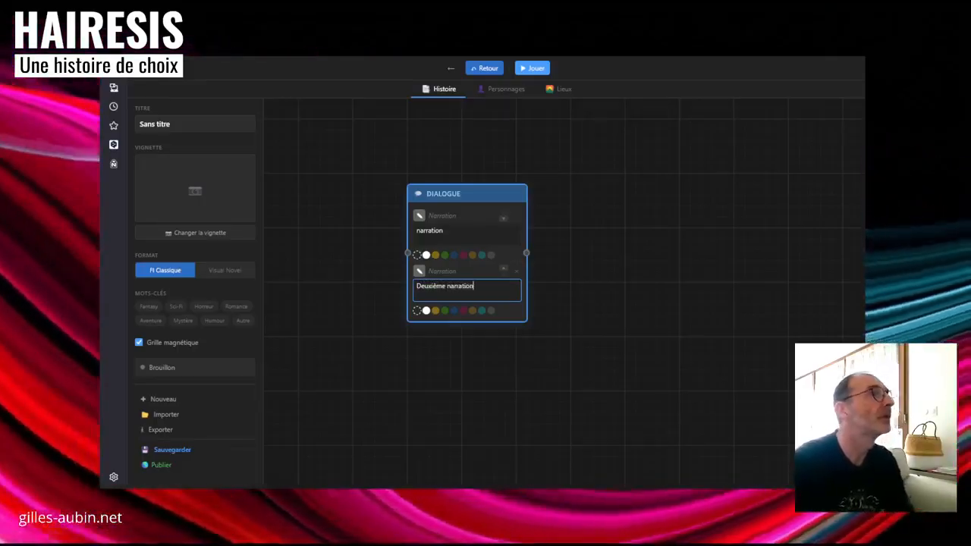
# Add a line to the Dialogue node for a protagonist named "Bob" with the text "Bob parle".
pyautogui.click(477, 270)
pyautogui.rightClick(477, 271)
pyautogui.click(520, 282)
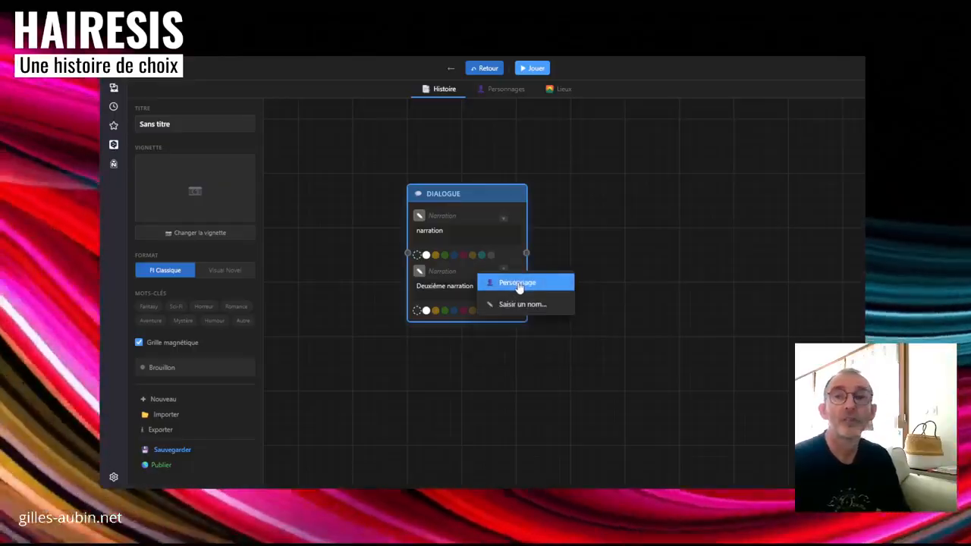
pyautogui.click(522, 303)
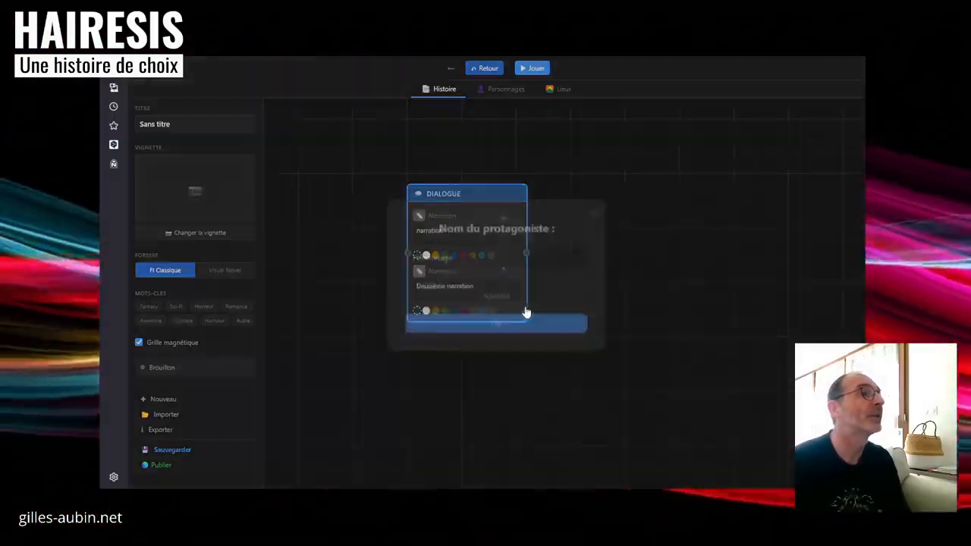
pyautogui.press('BackSpace')
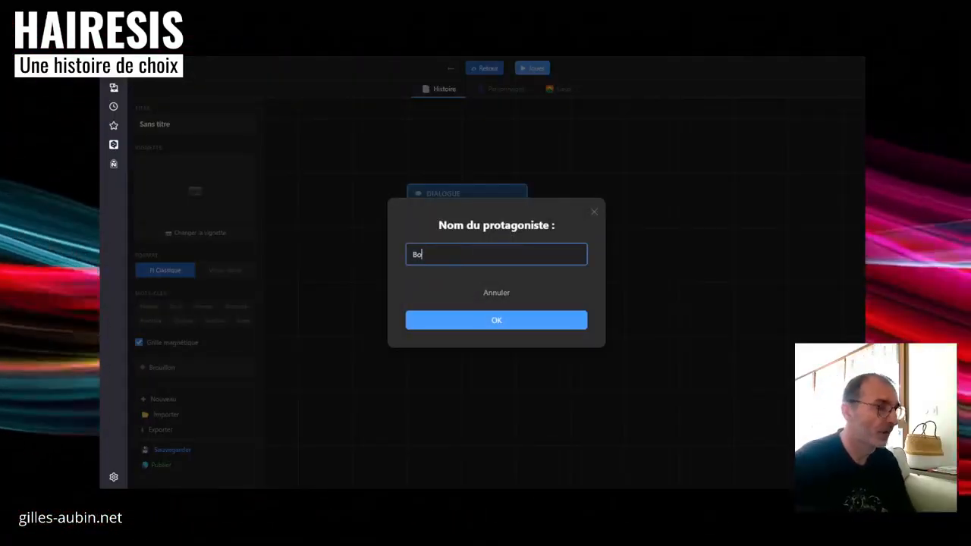
pyautogui.write('Bob')
pyautogui.click(493, 320)
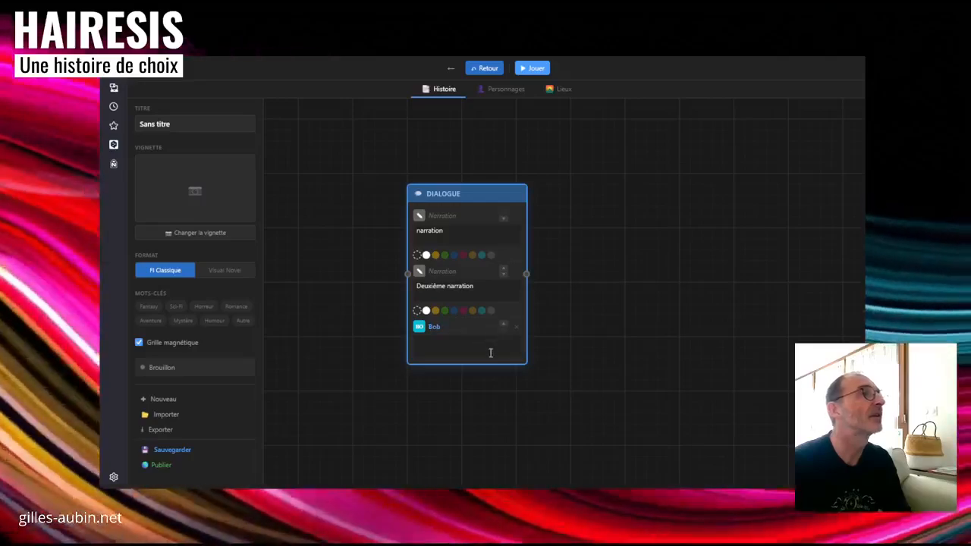
pyautogui.write('Bob parle')
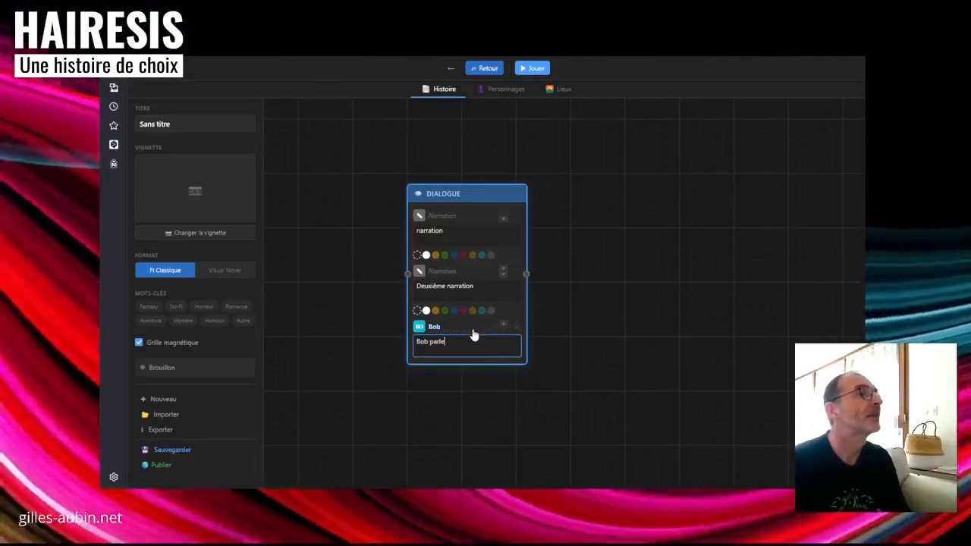
pyautogui.click(459, 328)
pyautogui.click(404, 373)
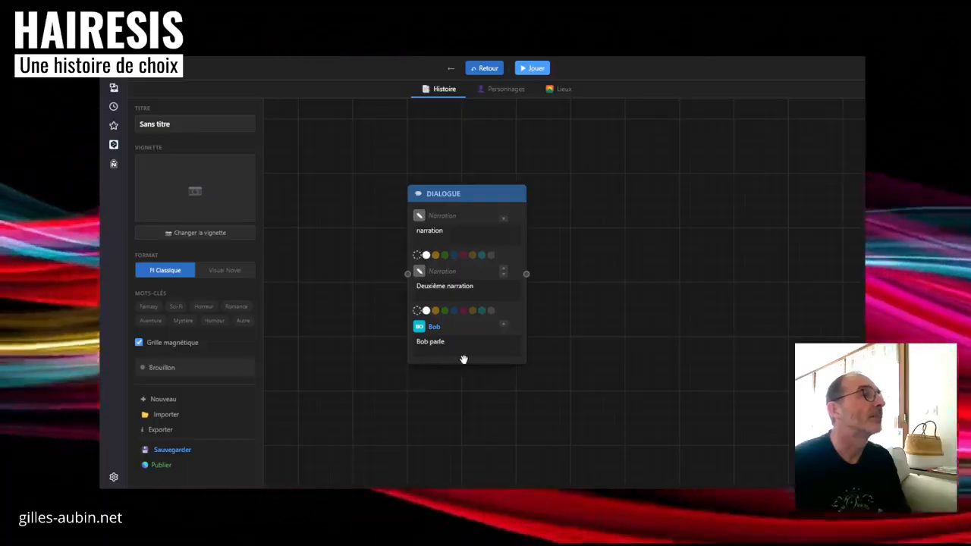
# Add a line for a protagonist named "Machin" with the text "Ainsi ai-je parlé !" and shift the Dialogue node slightly left.
pyautogui.rightClick(464, 358)
pyautogui.click(535, 341)
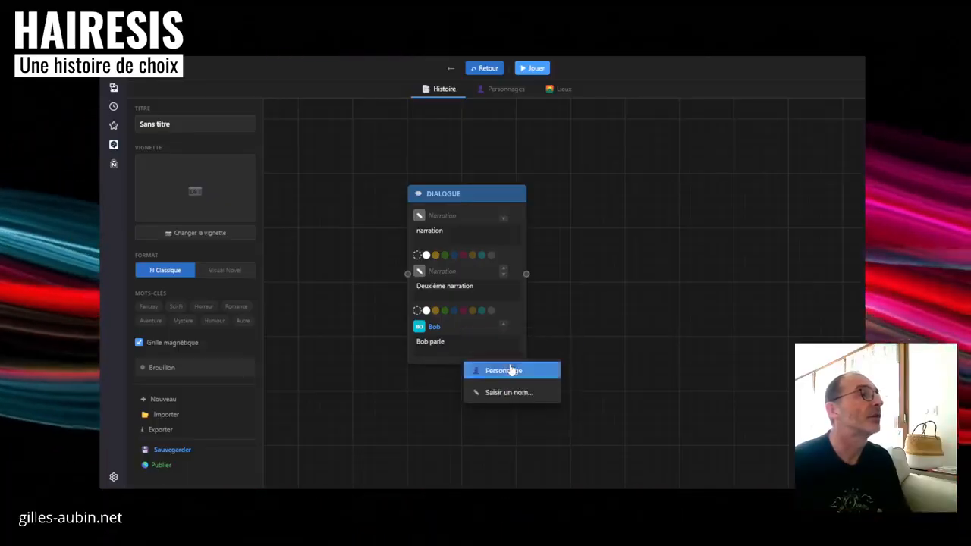
pyautogui.click(509, 392)
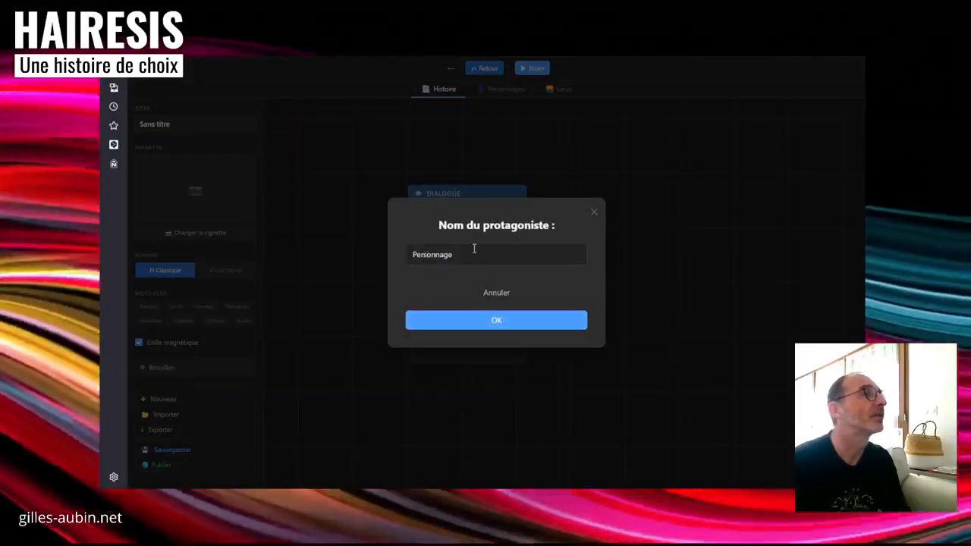
pyautogui.click(476, 245)
pyautogui.write('Machin')
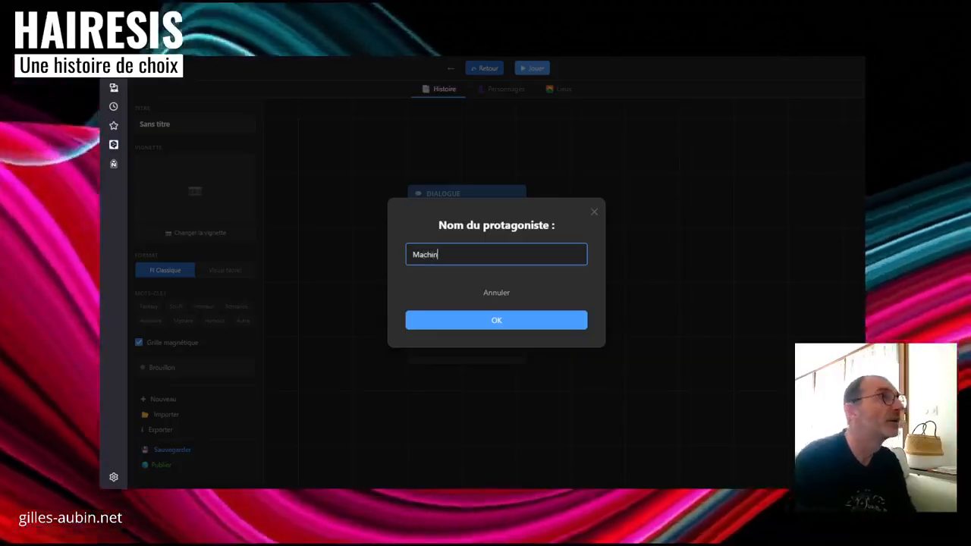
pyautogui.click(494, 322)
pyautogui.click(446, 388)
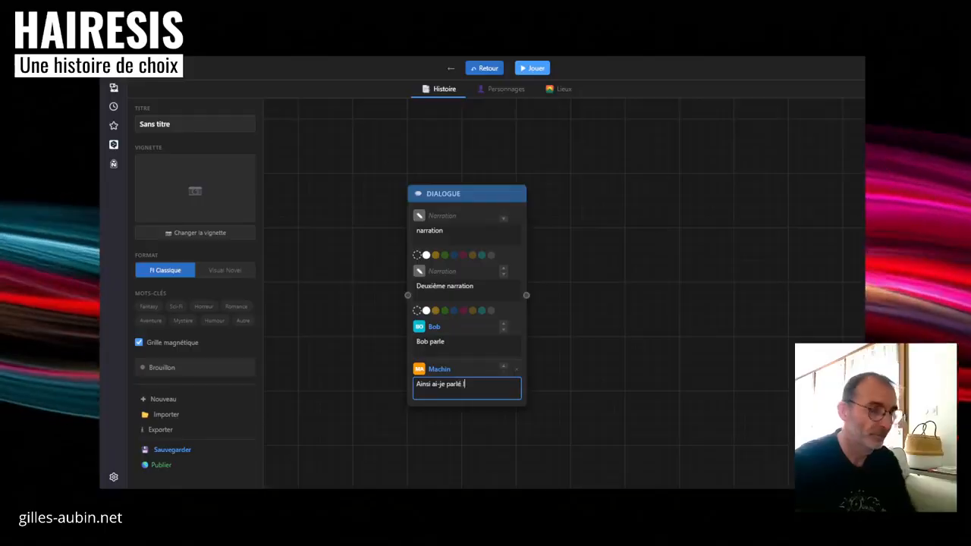
pyautogui.click(564, 313)
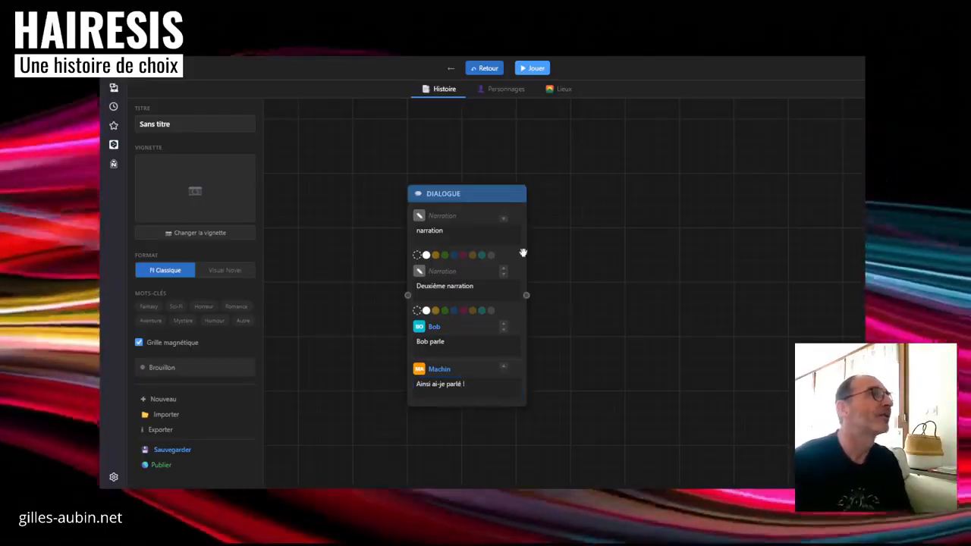
pyautogui.click(493, 196)
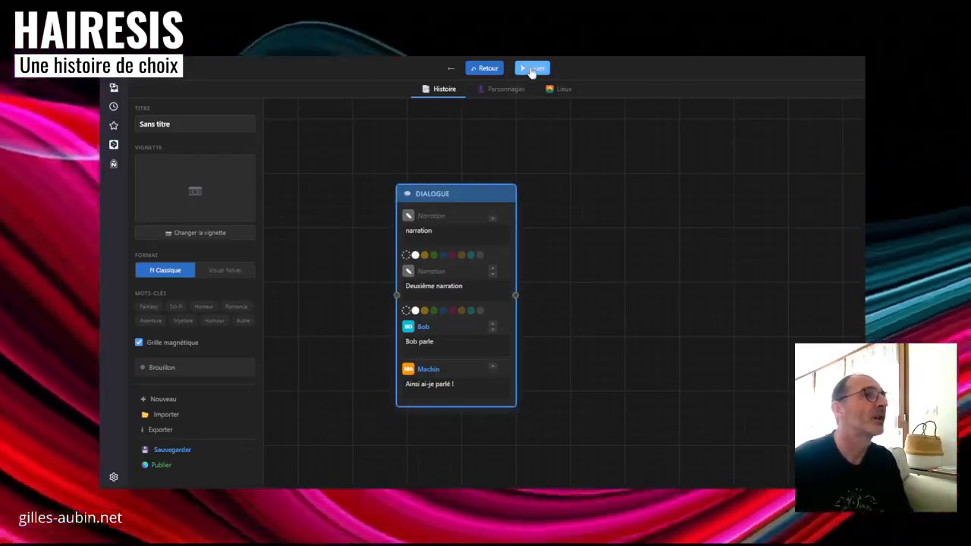
# Play the story from the first narration through Machin's line and return to the editor.
pyautogui.click(531, 68)
pyautogui.click(496, 151)
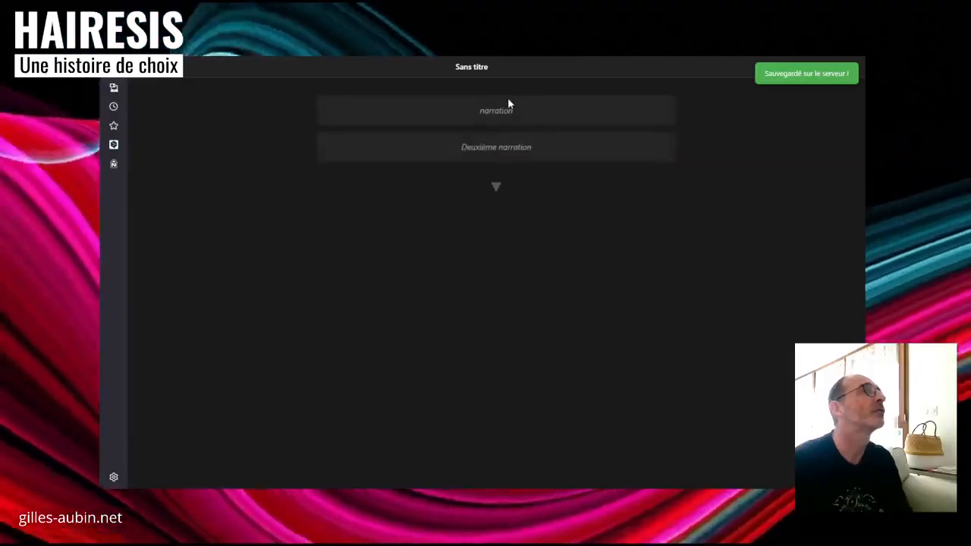
pyautogui.click(496, 187)
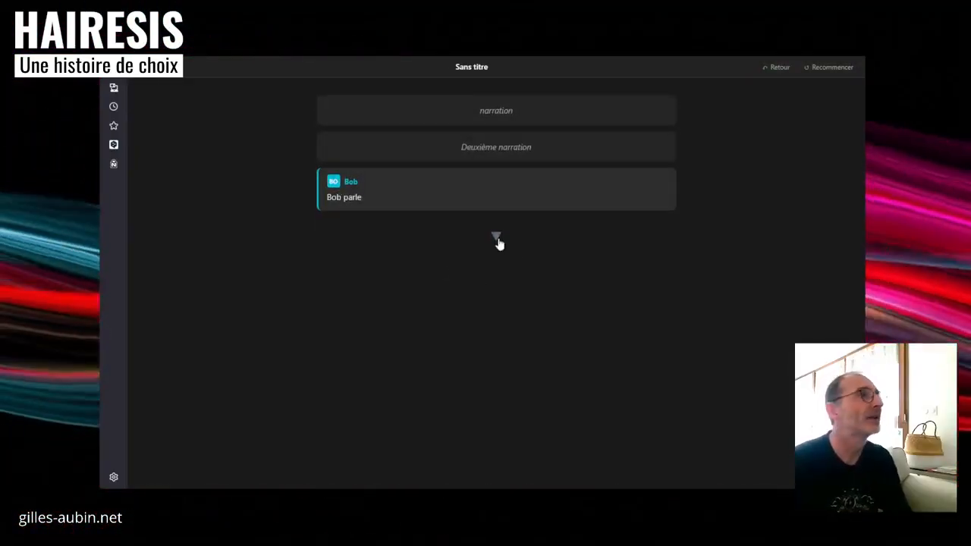
pyautogui.click(496, 238)
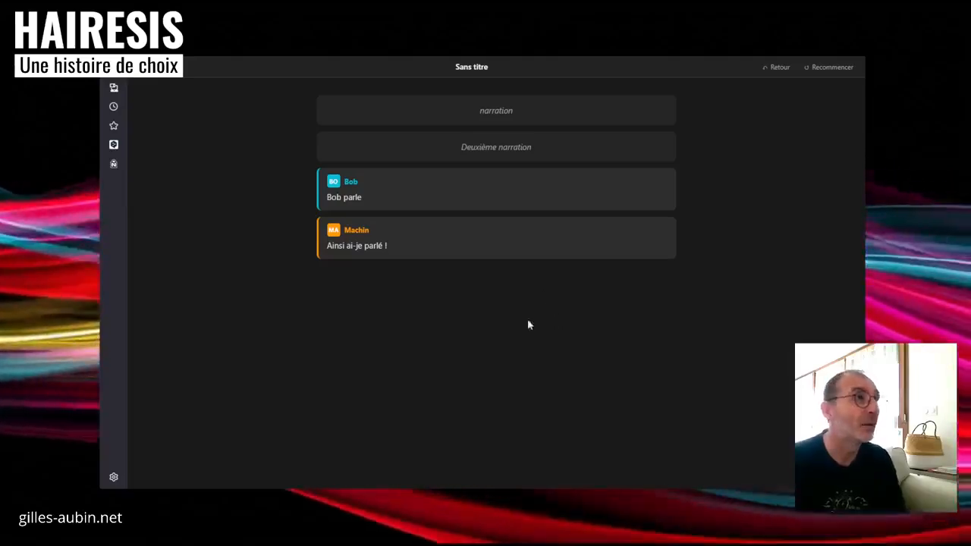
pyautogui.click(132, 69)
# Create a Choix node linked from the Dialogue node's output and enter "1er choix" as its text.
pyautogui.moveTo(644, 295); pyautogui.dragTo(607, 286)
pyautogui.moveTo(478, 286); pyautogui.dragTo(569, 187)
pyautogui.click(640, 228)
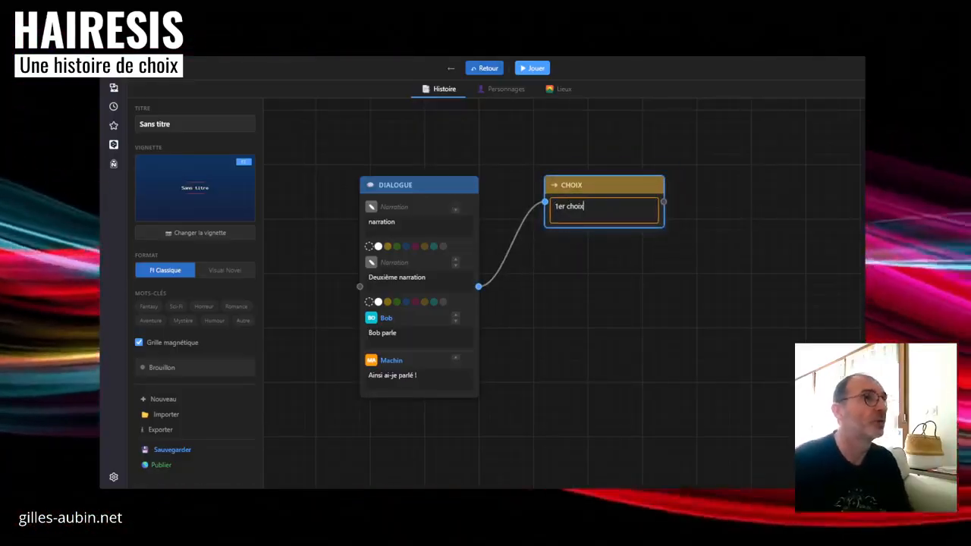
pyautogui.click(639, 298)
# Create a Fin node linked from the Choix node's output and set its text to "Fin 1".
pyautogui.moveTo(677, 258); pyautogui.dragTo(598, 293)
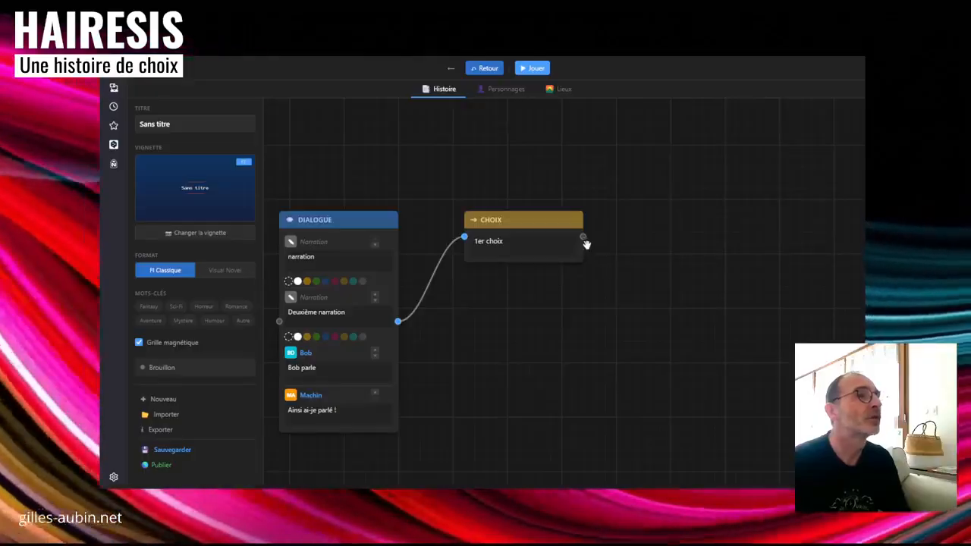
pyautogui.moveTo(583, 236); pyautogui.dragTo(650, 202)
pyautogui.click(691, 262)
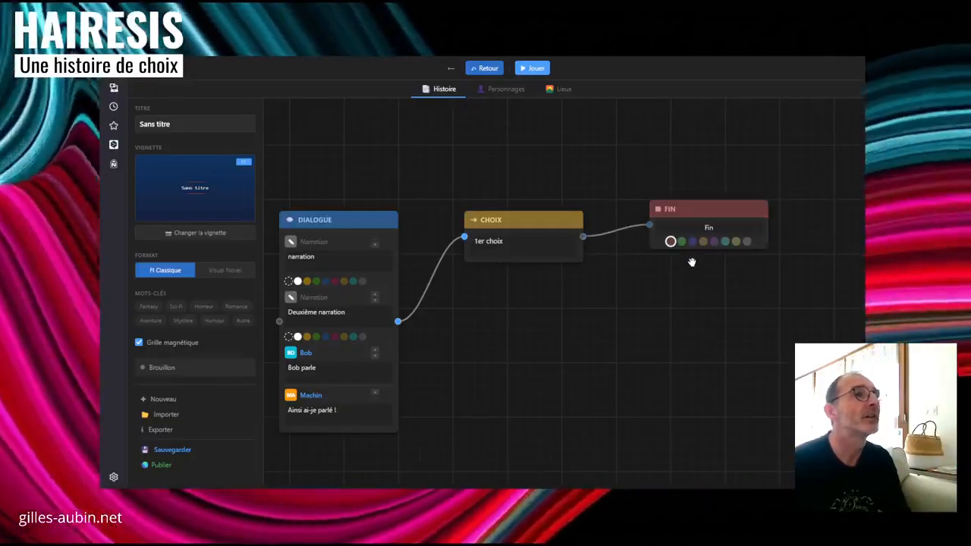
pyautogui.click(725, 229)
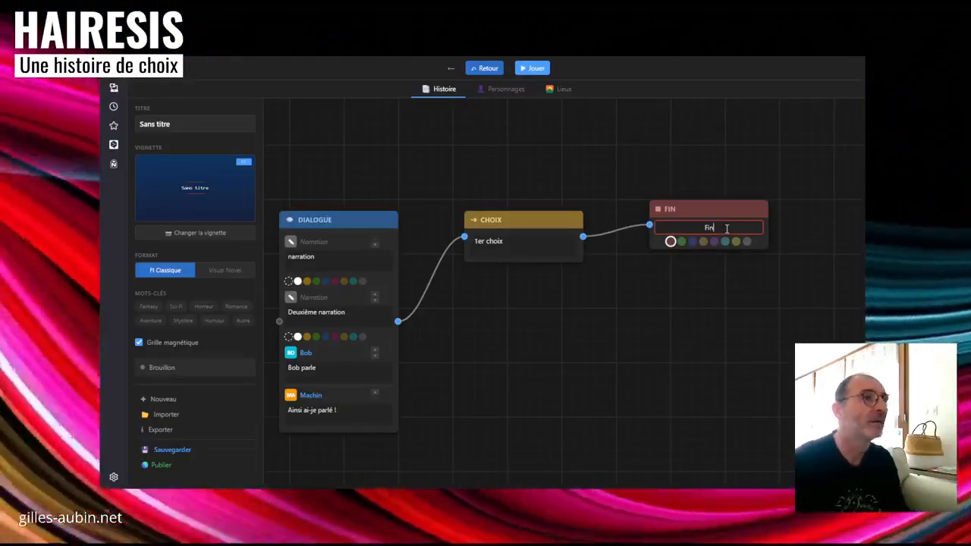
pyautogui.moveTo(587, 300); pyautogui.dragTo(602, 305)
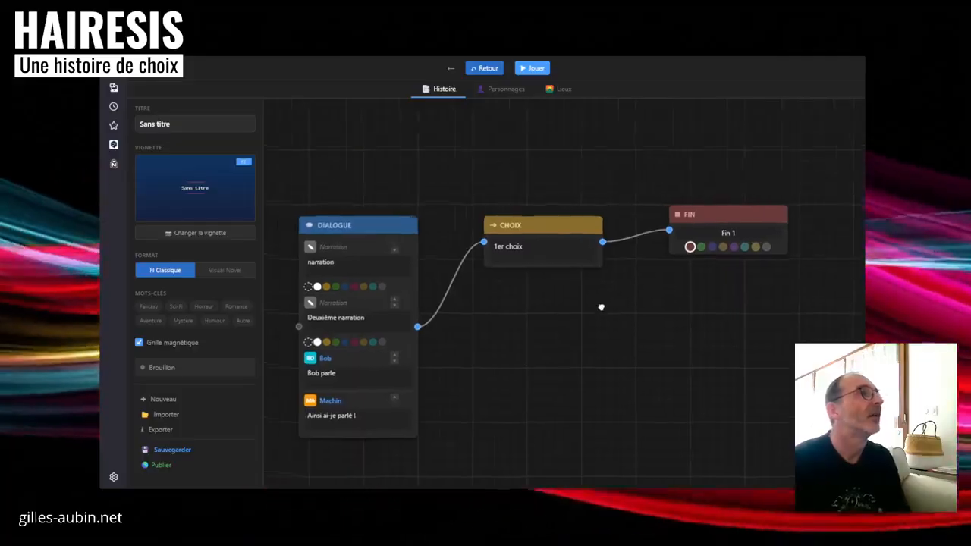
# Examine the options available for the Fin node and for the empty canvas.
pyautogui.rightClick(736, 218)
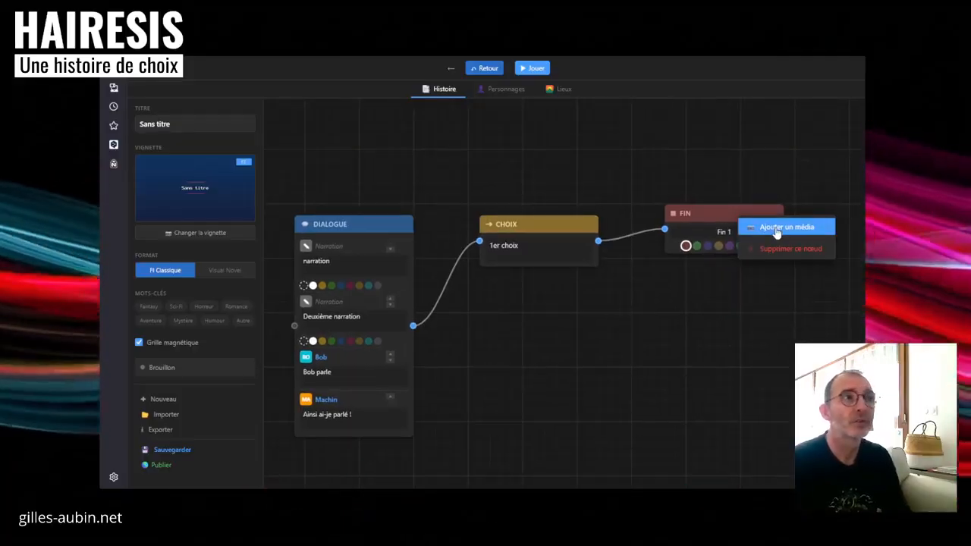
pyautogui.click(580, 301)
pyautogui.moveTo(539, 301); pyautogui.dragTo(538, 273)
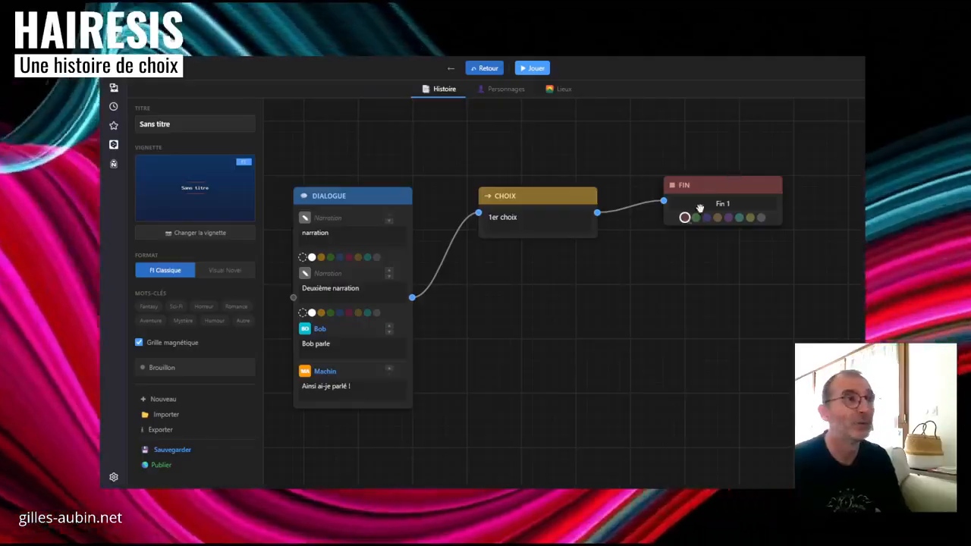
pyautogui.rightClick(571, 273)
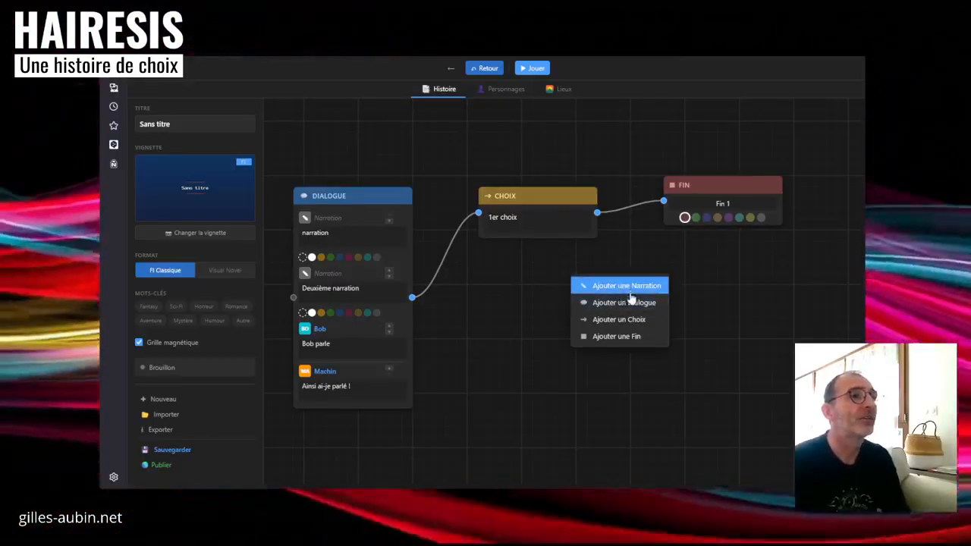
pyautogui.click(510, 271)
# Move the Dialogue node up and right, closer to the Choix node, and check its available options.
pyautogui.moveTo(371, 205); pyautogui.dragTo(384, 185)
pyautogui.rightClick(370, 206)
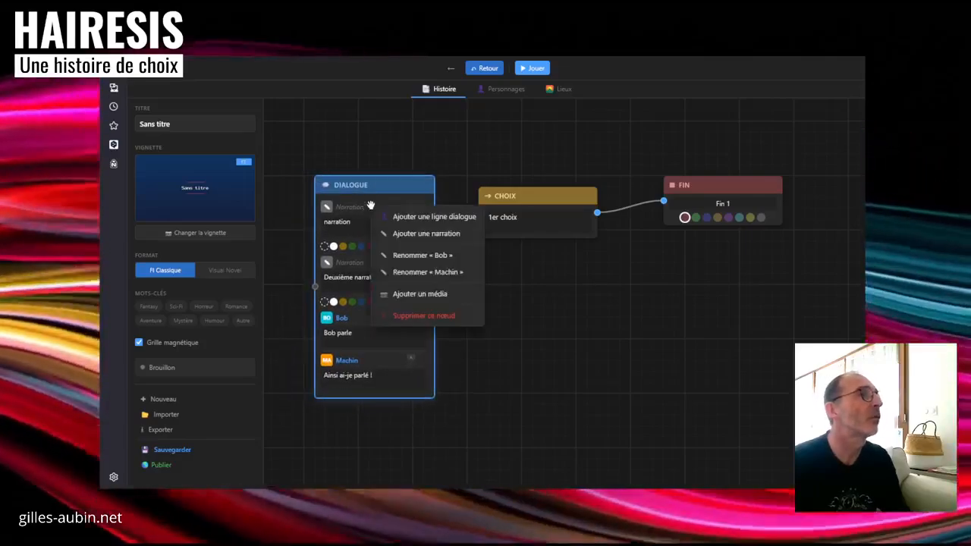
pyautogui.click(642, 332)
# Add a Narration node below the Choix node and a Dialogue node below the Fin node.
pyautogui.rightClick(622, 317)
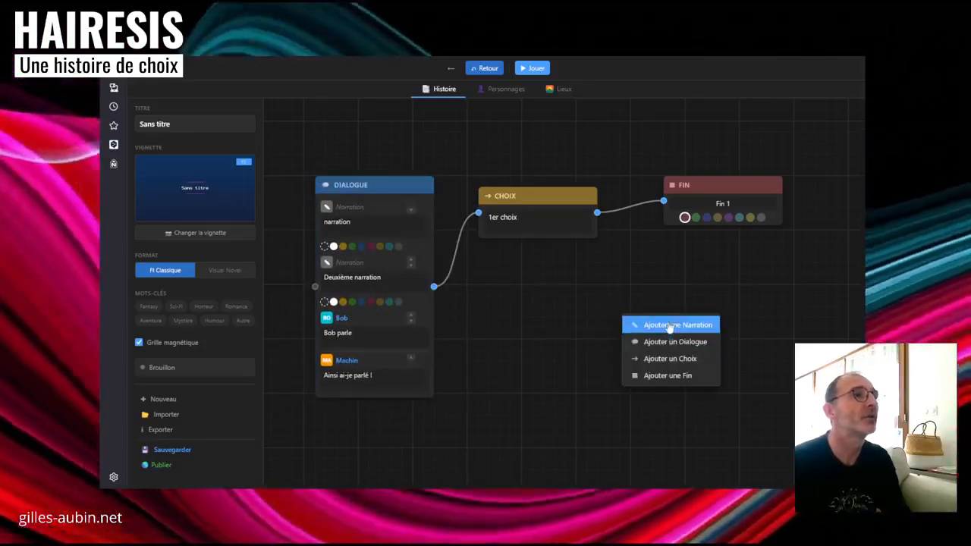
pyautogui.click(662, 326)
pyautogui.moveTo(663, 326); pyautogui.dragTo(550, 283)
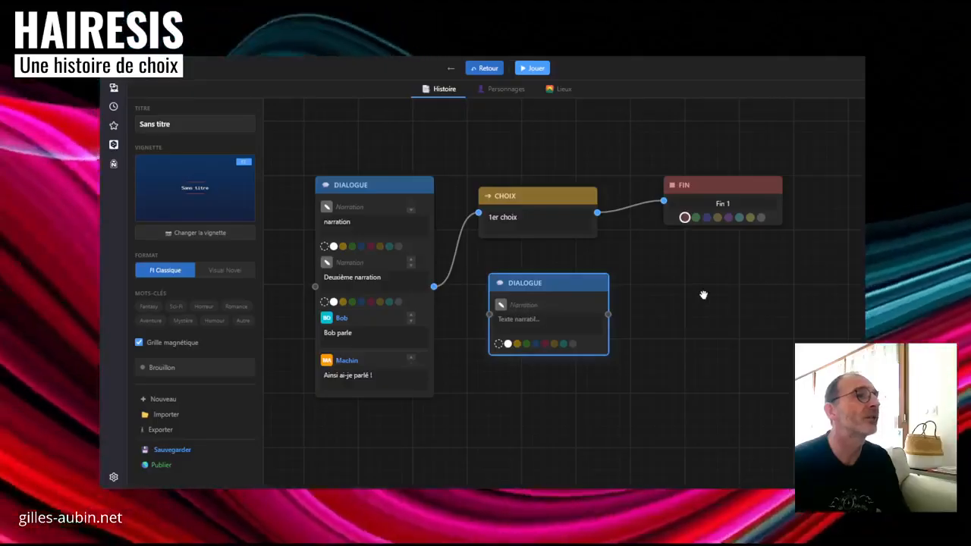
pyautogui.rightClick(680, 278)
pyautogui.click(709, 301)
pyautogui.moveTo(736, 310); pyautogui.dragTo(684, 308)
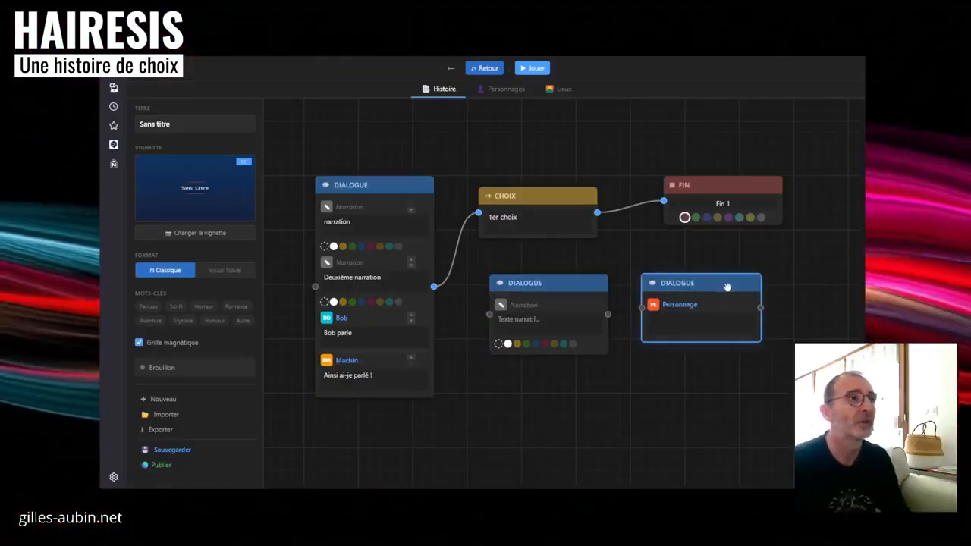
# Delete the two unconnected nodes below the Choix and Fin nodes.
pyautogui.rightClick(722, 280)
pyautogui.click(773, 374)
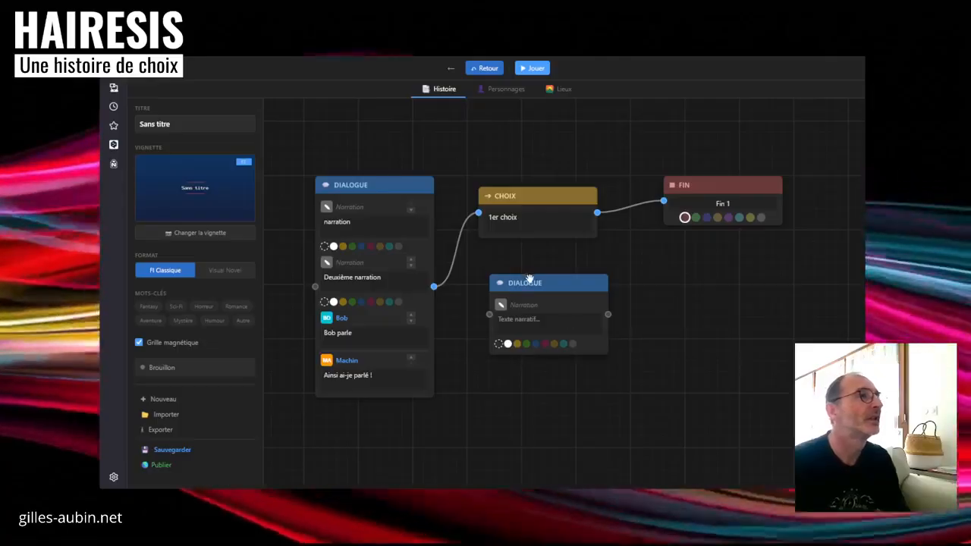
pyautogui.rightClick(559, 287)
pyautogui.click(611, 379)
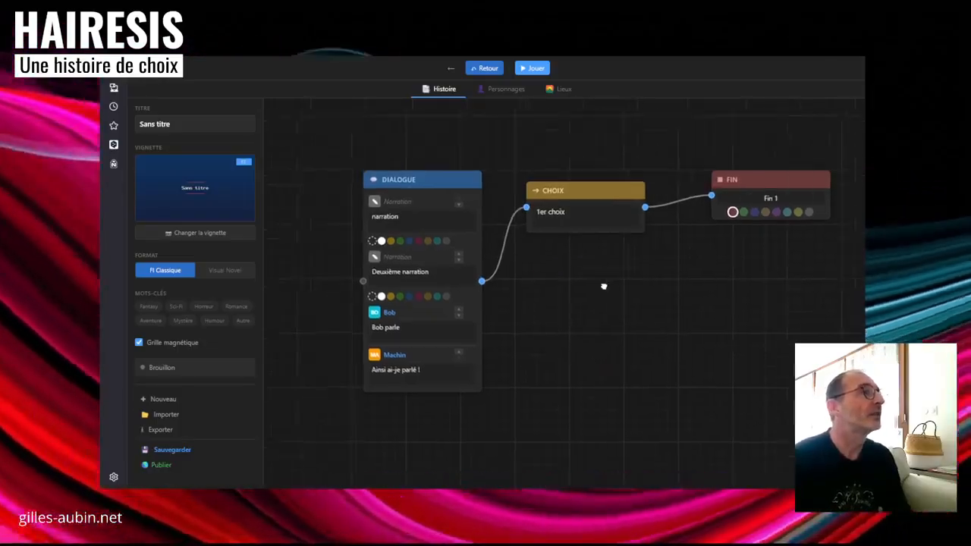
# Color the first narration line gold and the second green, and play the story up to Bob's line.
pyautogui.click(400, 251)
pyautogui.click(398, 308)
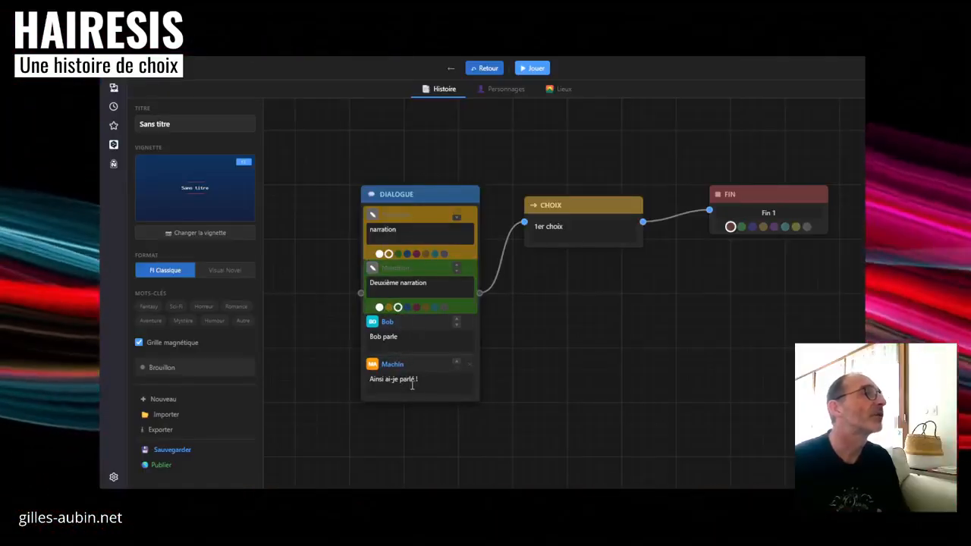
pyautogui.click(519, 70)
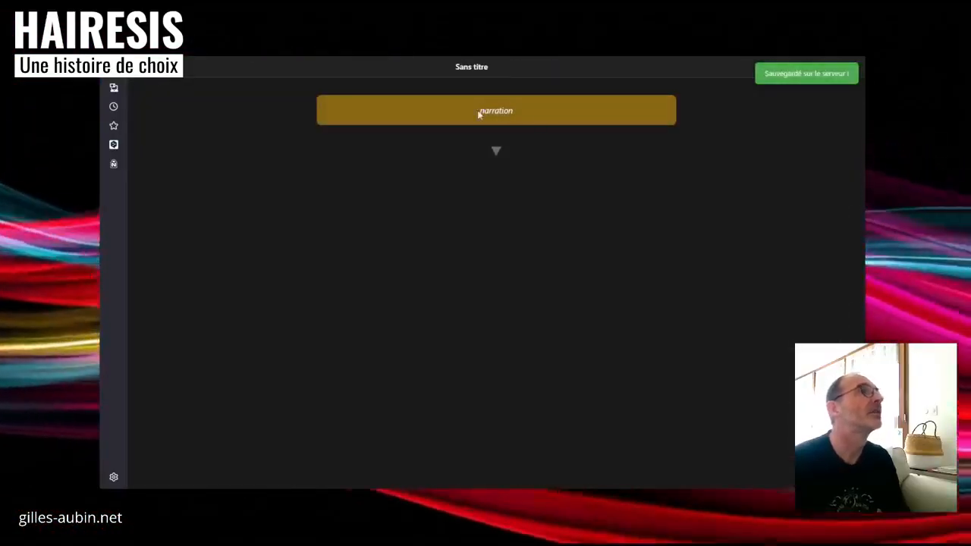
pyautogui.click(504, 156)
pyautogui.click(499, 192)
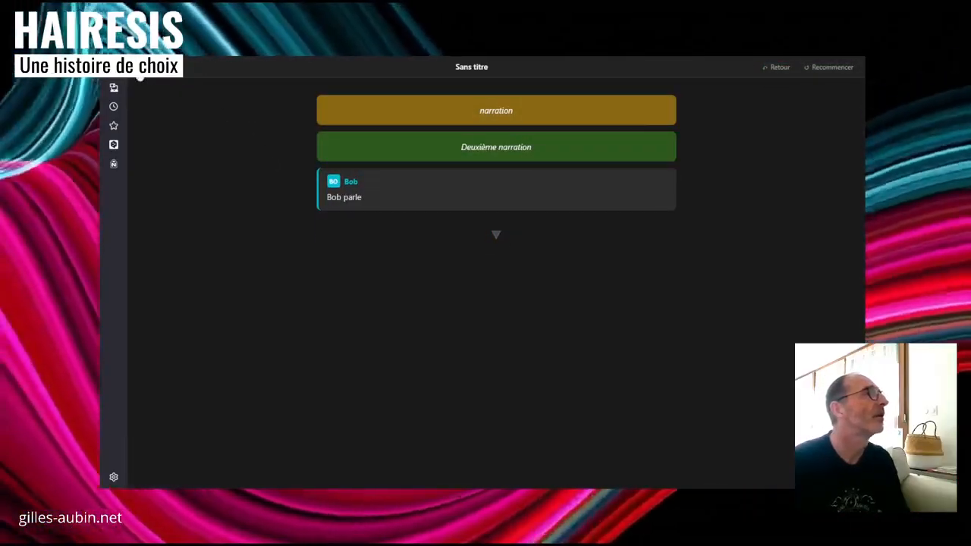
pyautogui.click(140, 70)
# Leave the story editor and return to the home page with the list of stories.
pyautogui.moveTo(596, 316); pyautogui.dragTo(605, 321)
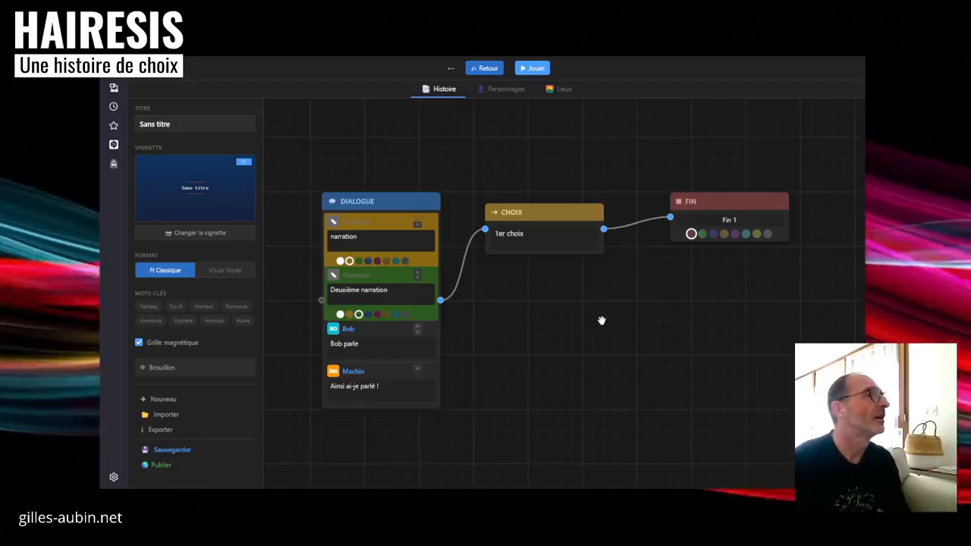
pyautogui.moveTo(590, 323); pyautogui.dragTo(597, 323)
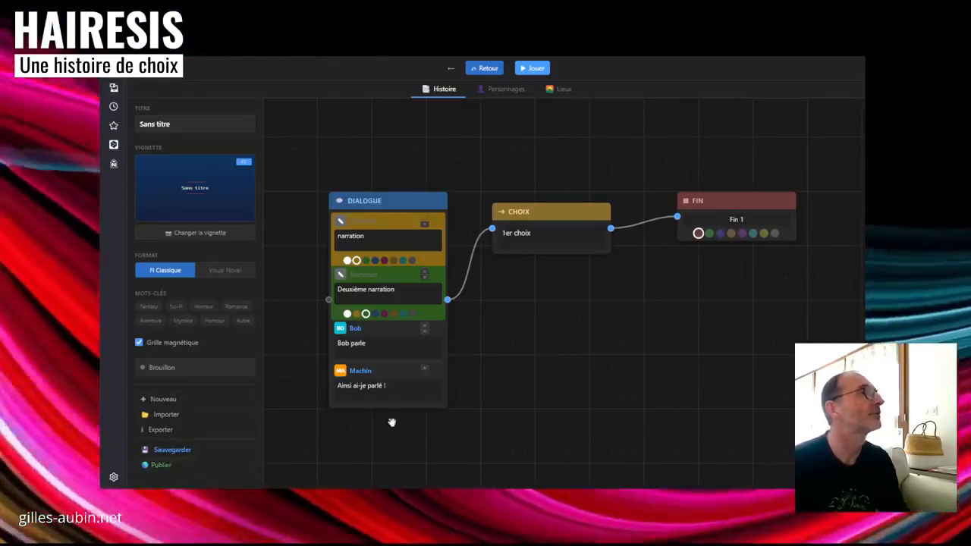
pyautogui.click(451, 67)
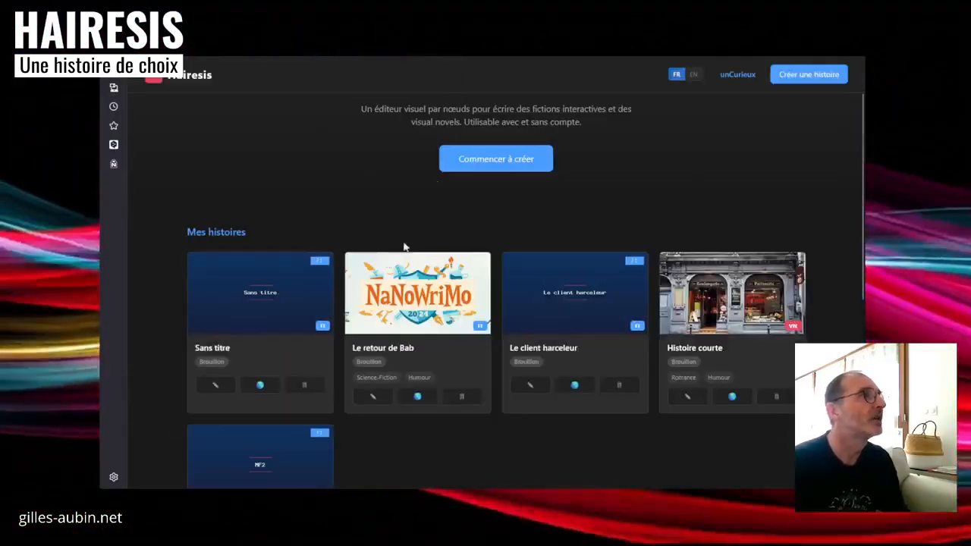
# Publish the story "Le retour de Bab" from Mes histoires and confirm the publication.
pyautogui.scroll(-5, 497, 262)
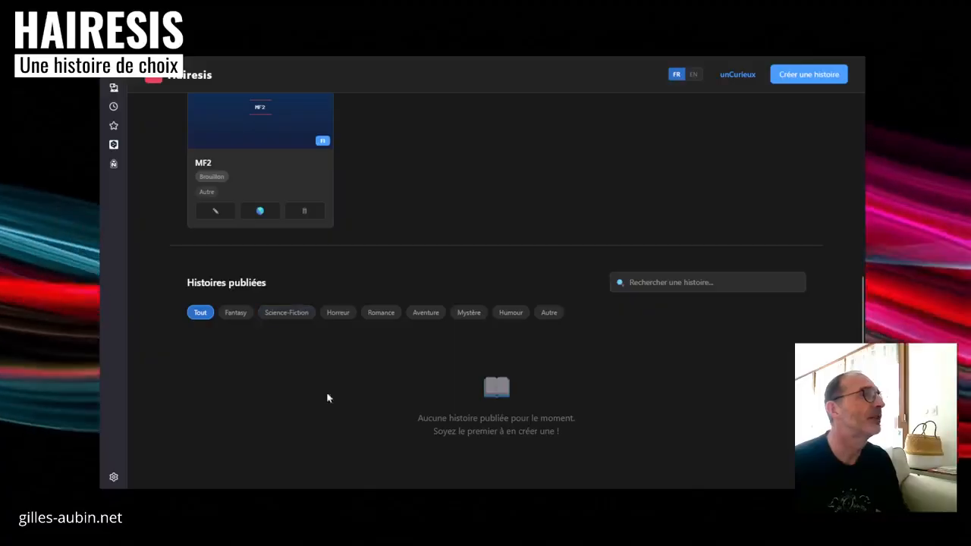
pyautogui.scroll(6, 303, 386)
pyautogui.scroll(-1, 535, 383)
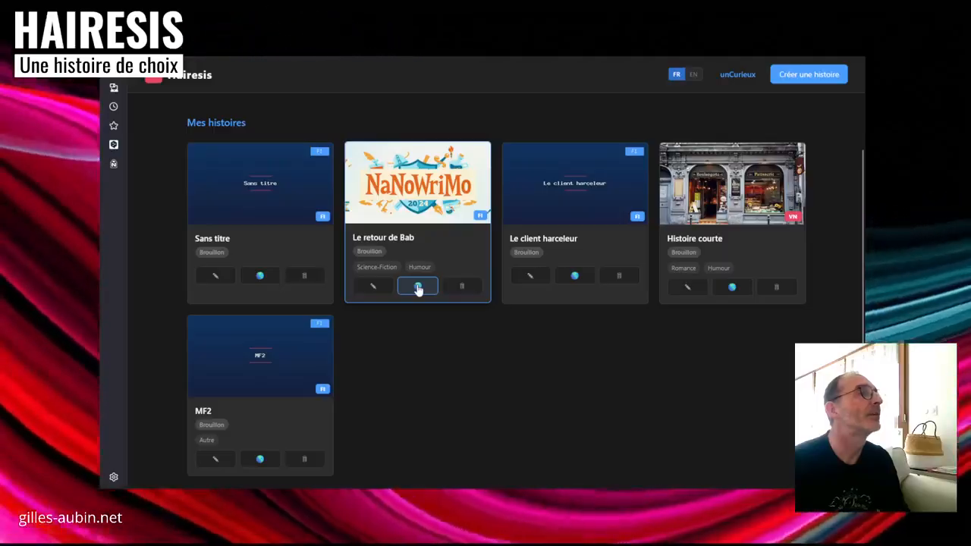
pyautogui.click(417, 289)
pyautogui.click(507, 314)
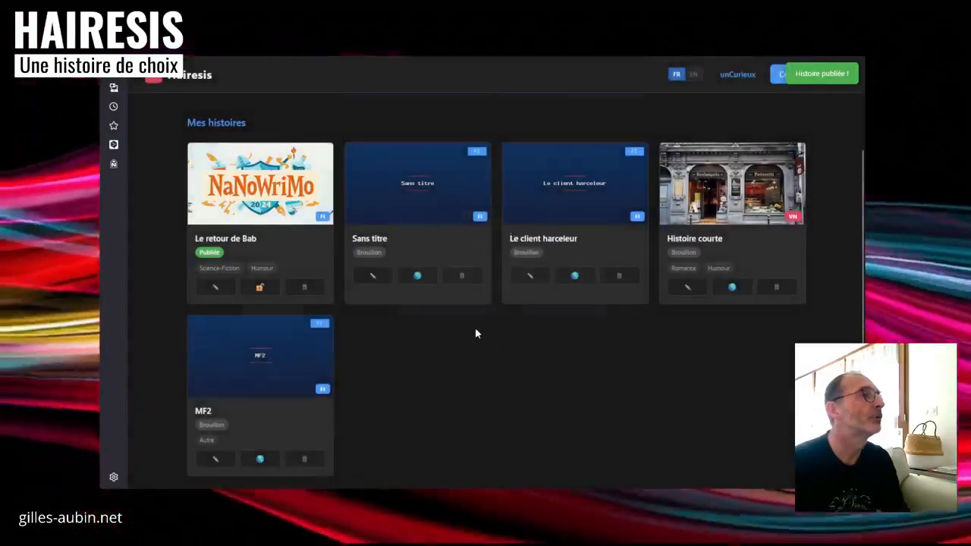
# Open "Le retour de Bab" from the published stories in the reader, check its page address, and return to the home page.
pyautogui.scroll(-4, 463, 329)
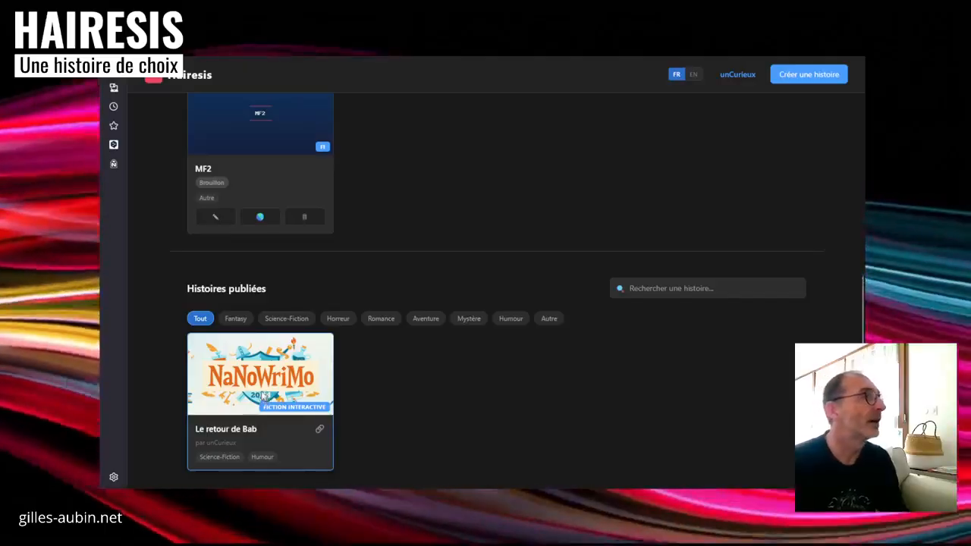
pyautogui.click(262, 395)
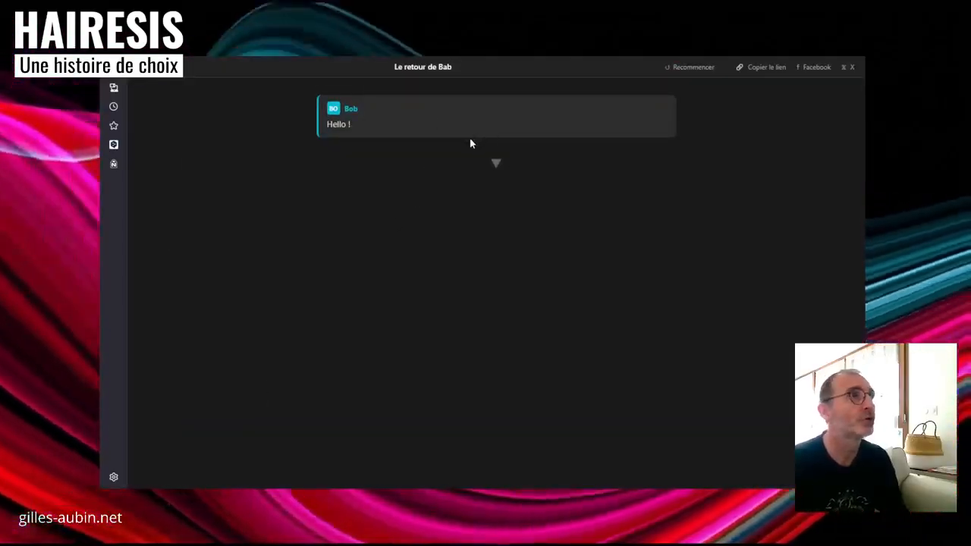
pyautogui.click(440, 45)
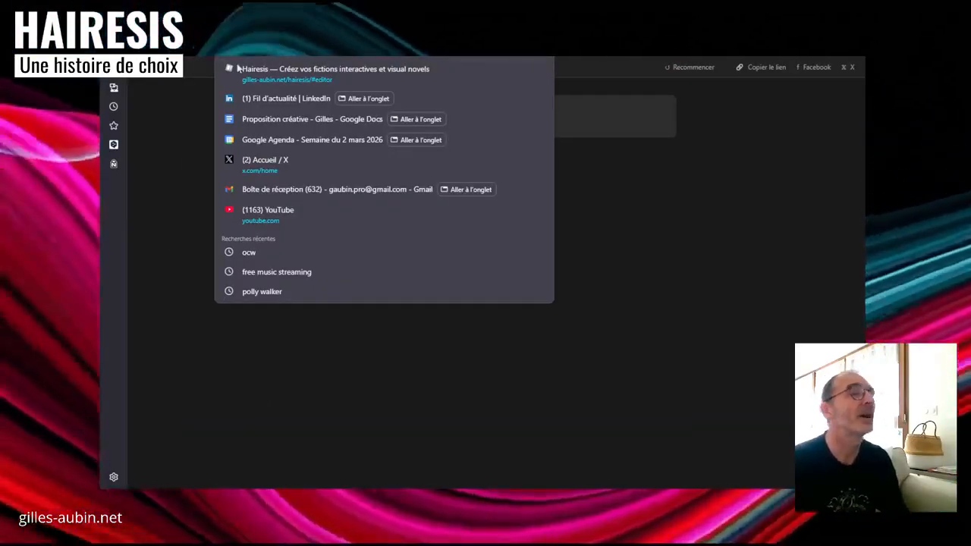
pyautogui.click(809, 255)
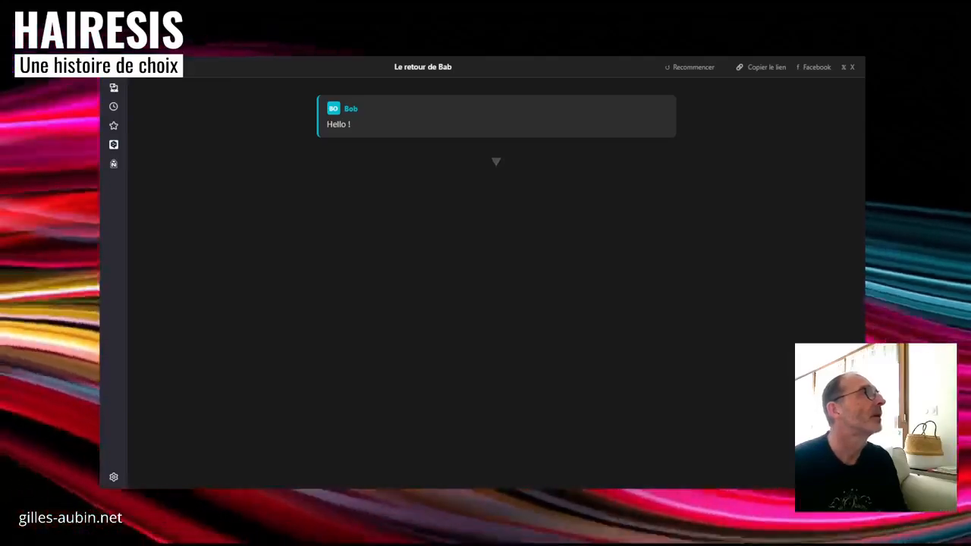
pyautogui.click(148, 72)
pyautogui.scroll(10, 498, 225)
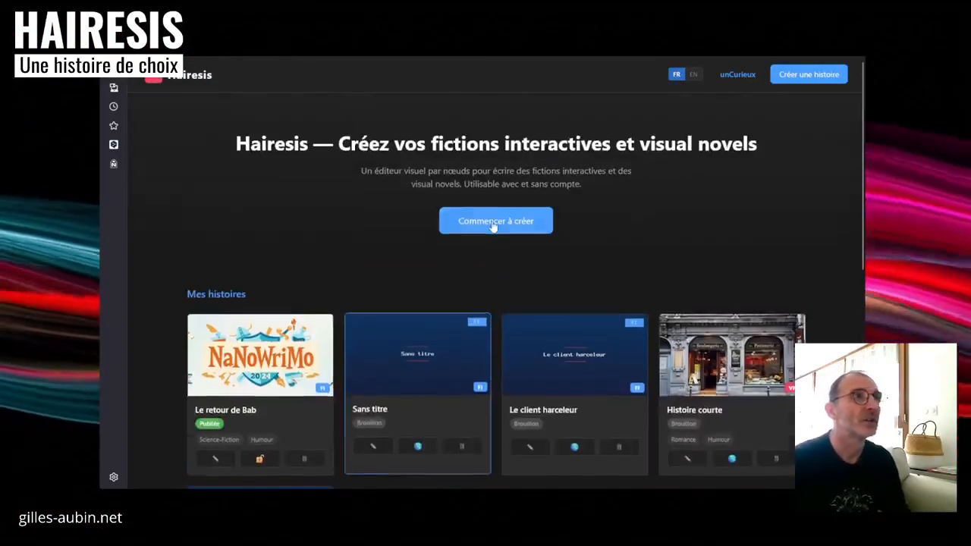